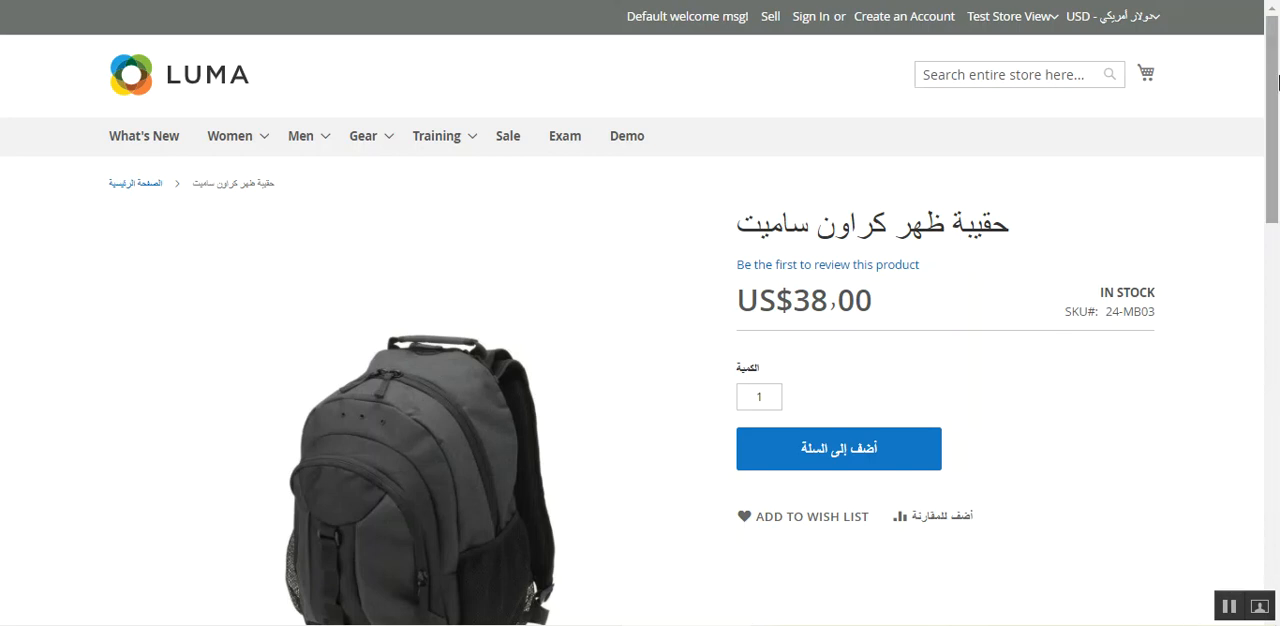
# - Switch the storefront's Crown Summit Backpack page from Test Store View to webkul test store view
pyautogui.moveTo(1274, 88); pyautogui.dragTo(1277, 50)
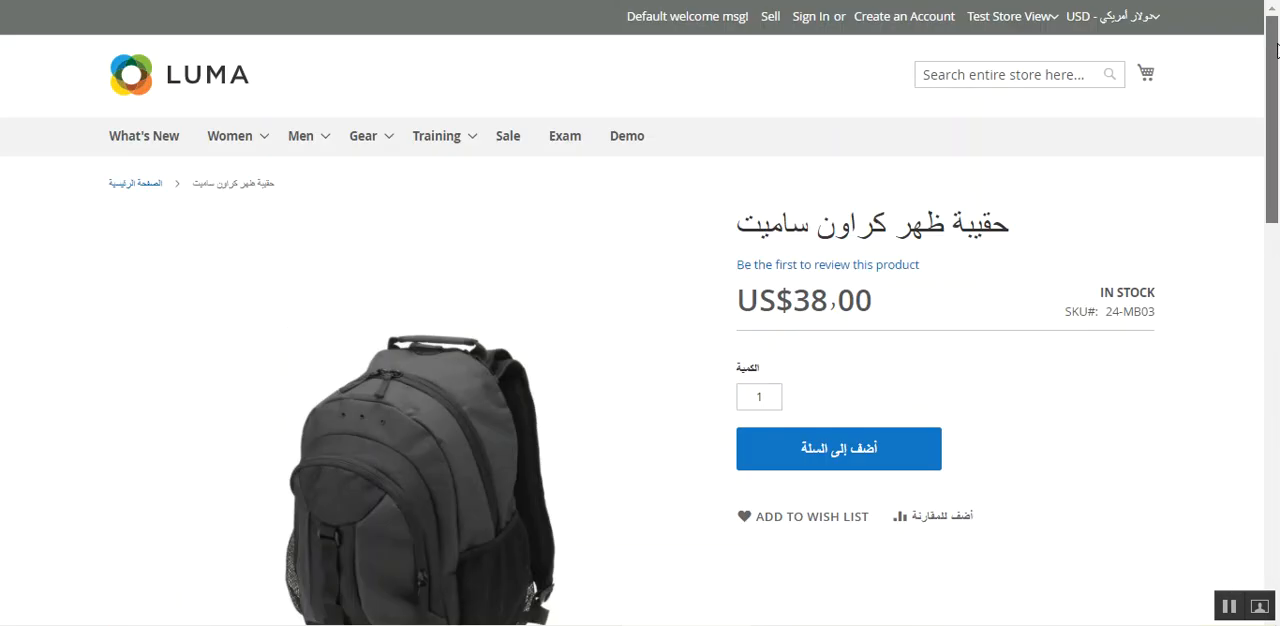
pyautogui.click(1055, 18)
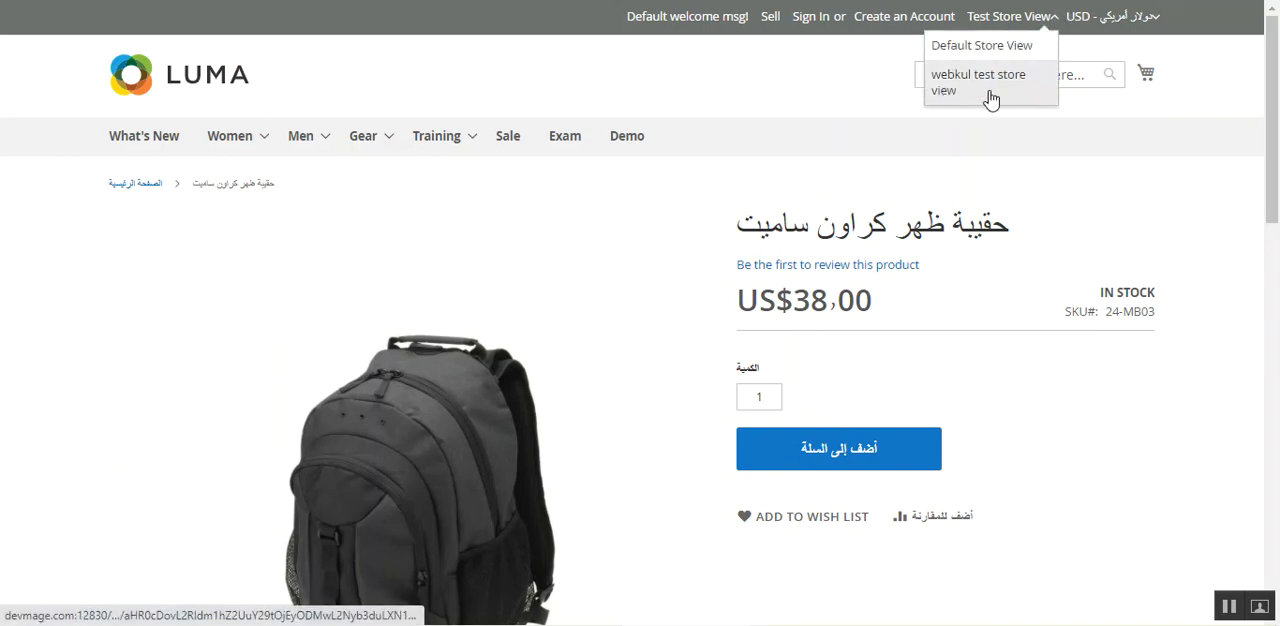
pyautogui.click(853, 71)
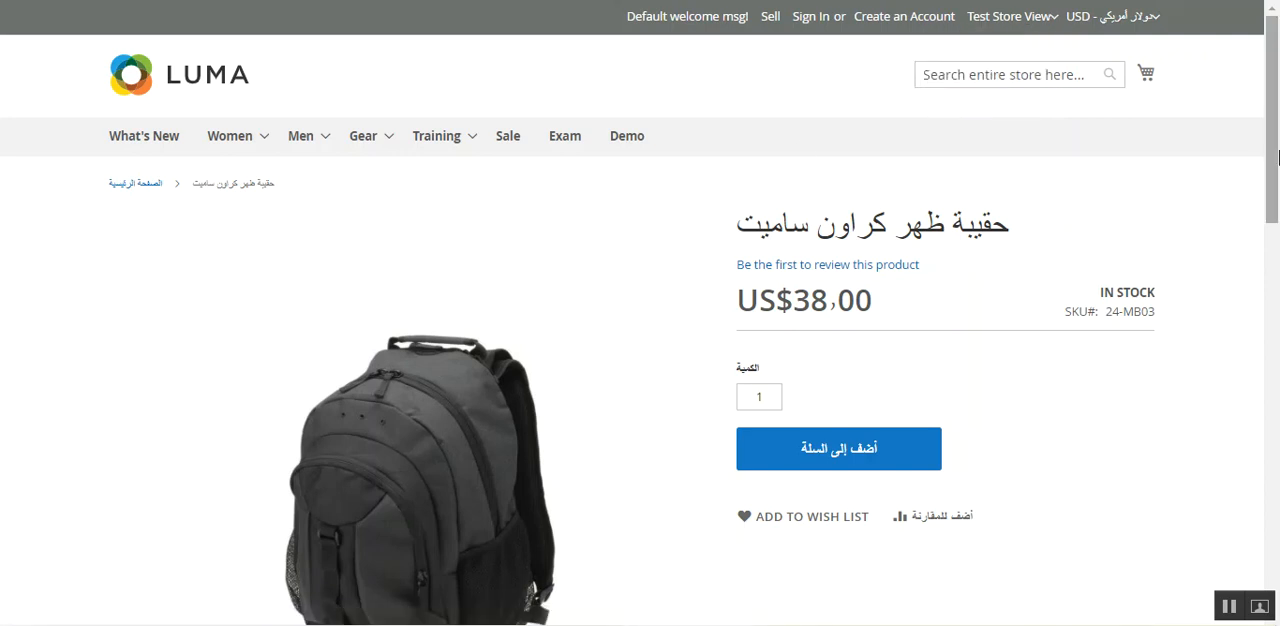
pyautogui.click(1056, 22)
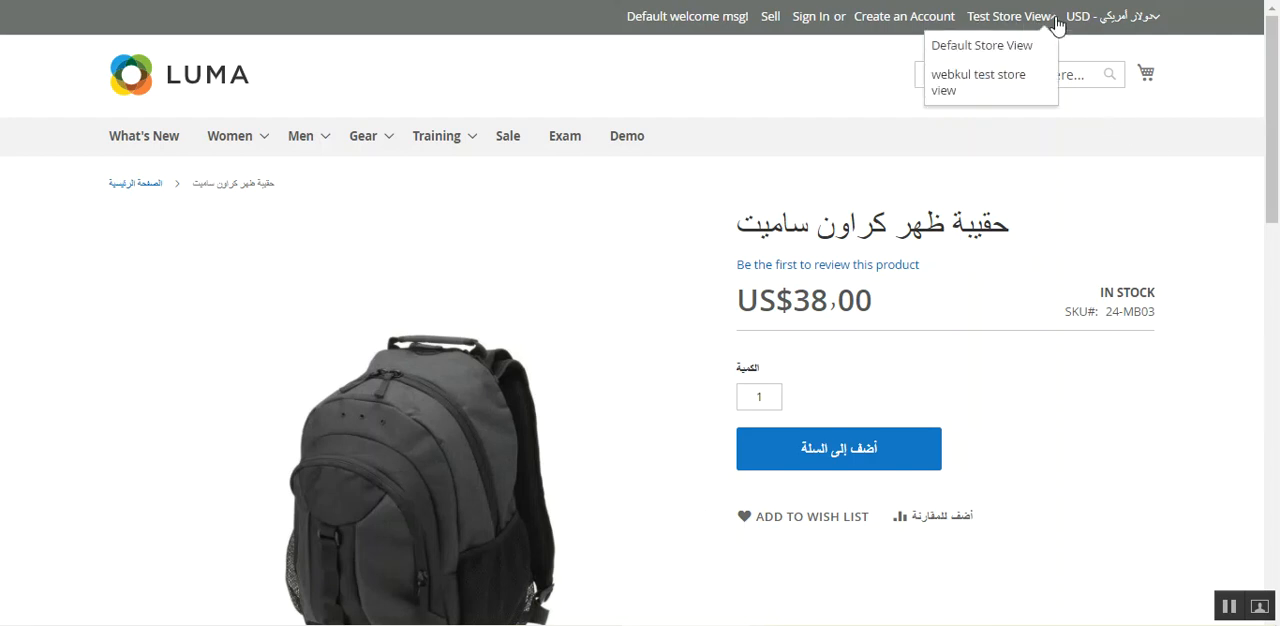
pyautogui.click(1000, 90)
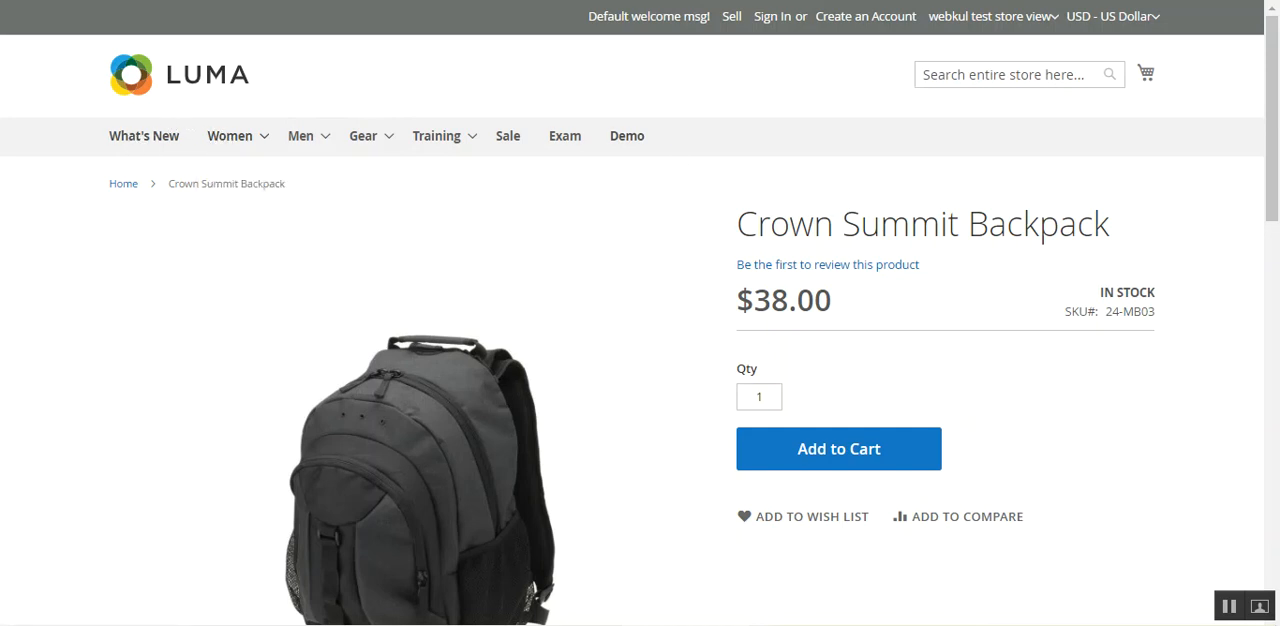
# - Switch the storefront back to Test Store View and highlight the Arabic product name in the breadcrumb
pyautogui.click(1041, 22)
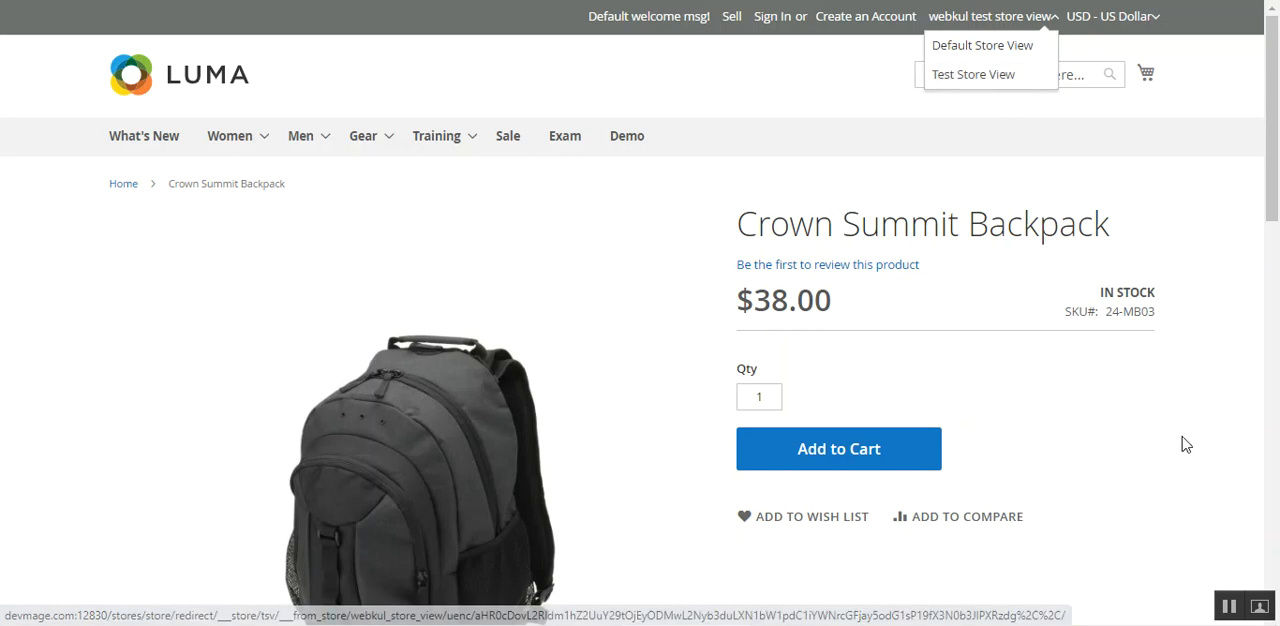
pyautogui.click(1001, 74)
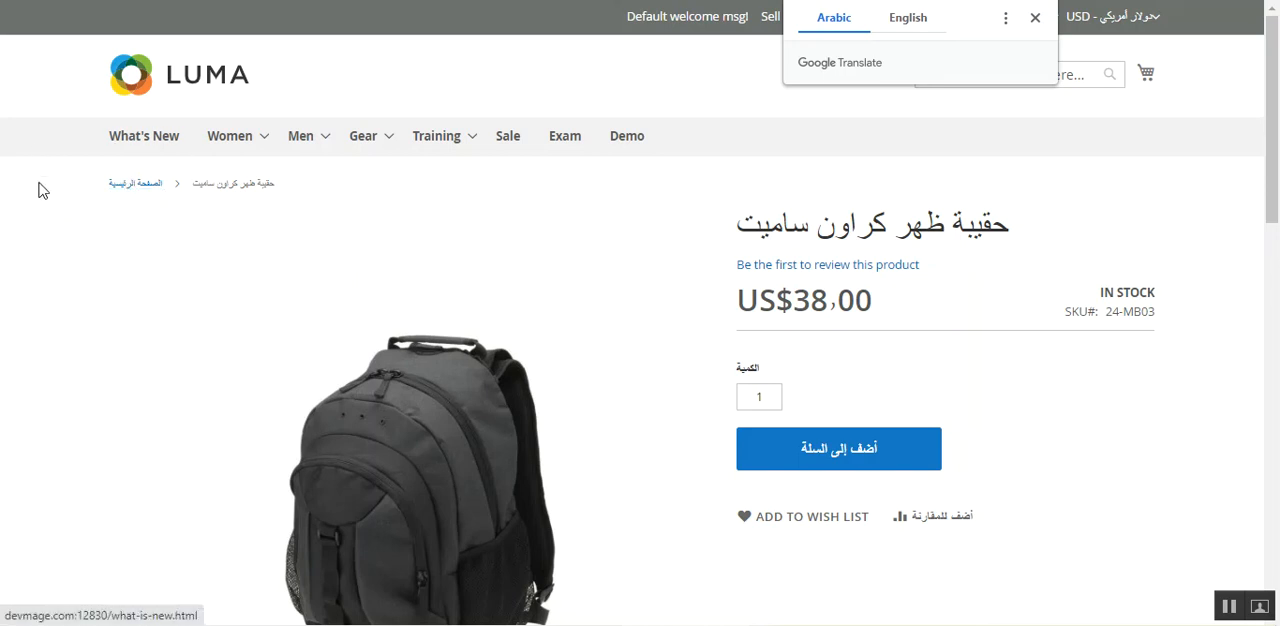
pyautogui.moveTo(218, 184); pyautogui.dragTo(262, 184)
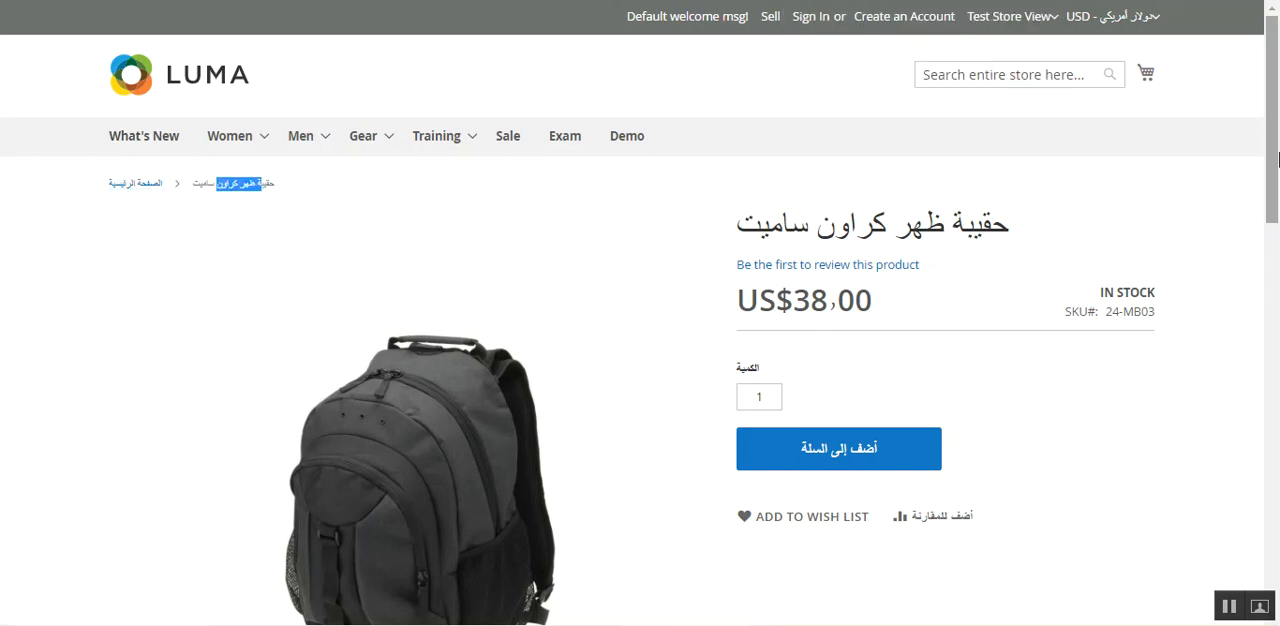
# - Examine the backpack page's Arabic description in the details section and the translated names of the suggested products
pyautogui.moveTo(1273, 163); pyautogui.dragTo(1272, 269)
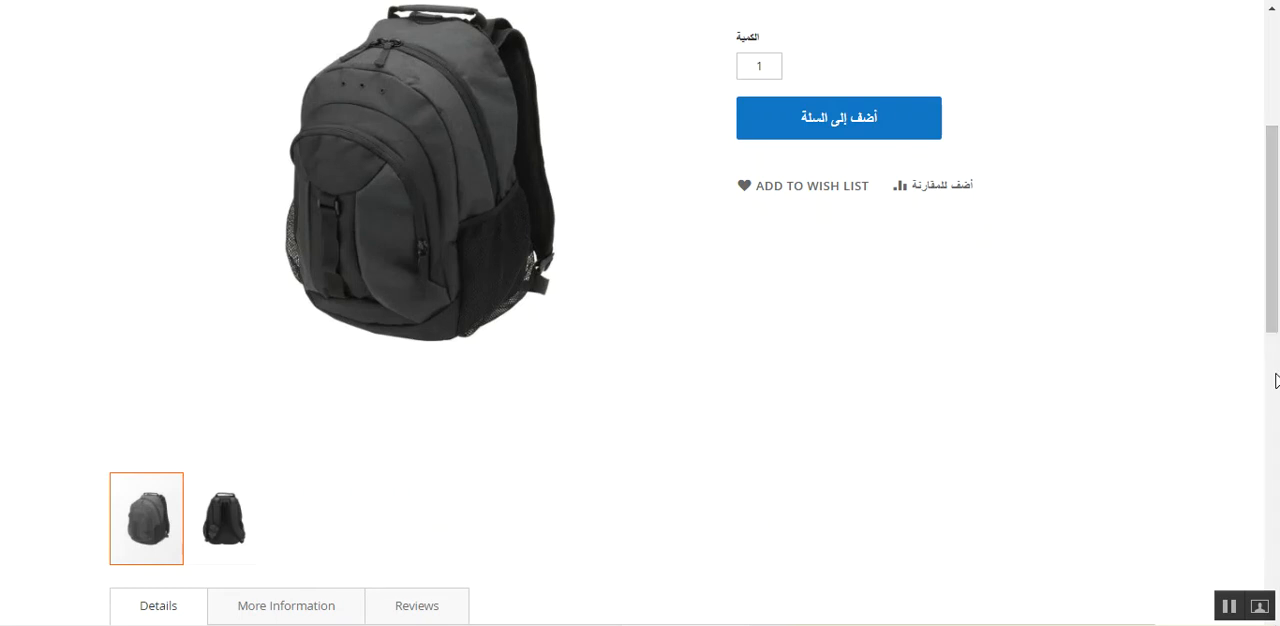
pyautogui.click(1276, 380)
pyautogui.moveTo(1276, 383); pyautogui.dragTo(1275, 308)
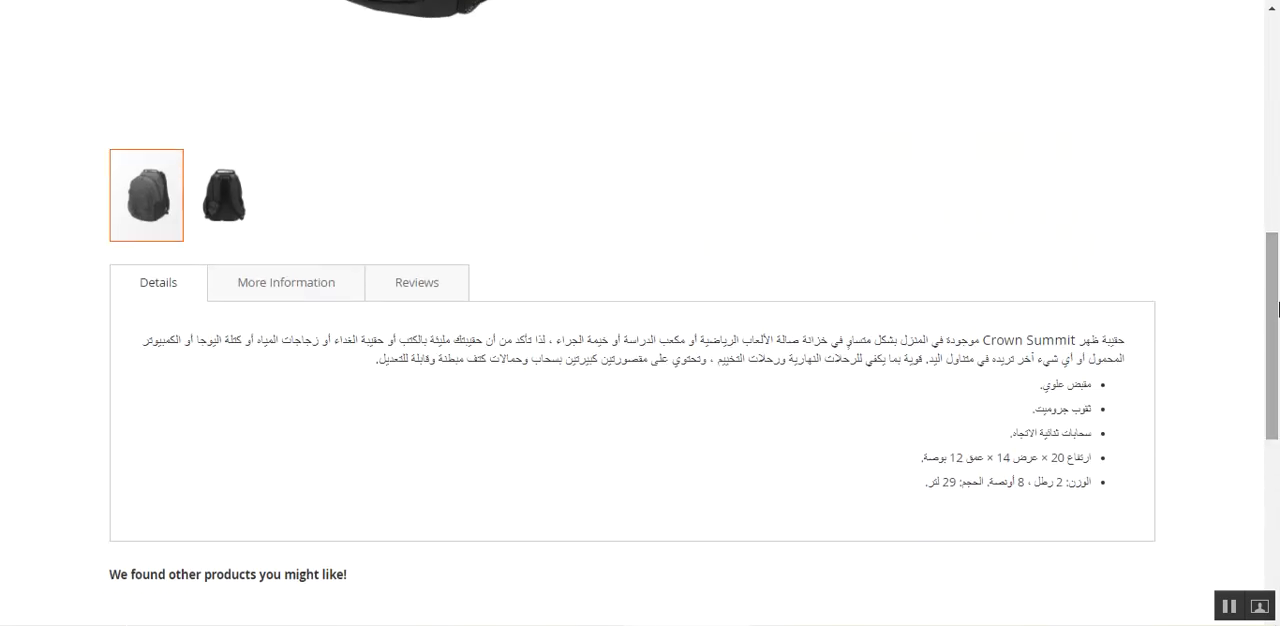
pyautogui.moveTo(376, 345); pyautogui.dragTo(800, 479)
pyautogui.moveTo(1275, 342); pyautogui.dragTo(1270, 441)
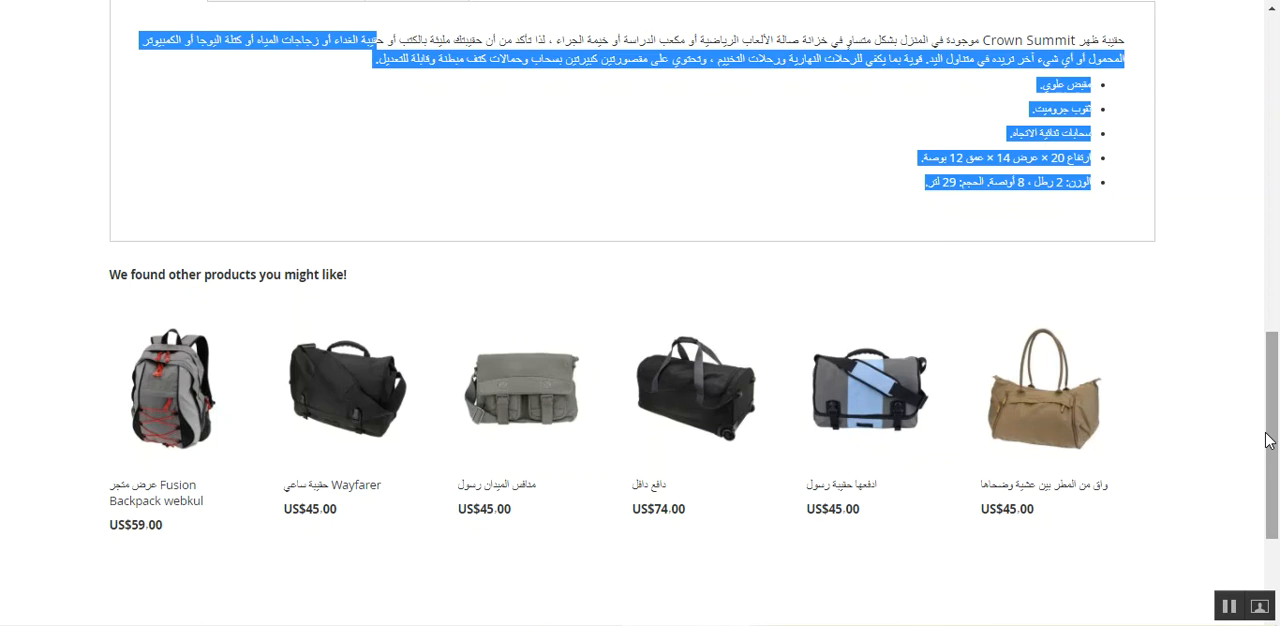
pyautogui.moveTo(1270, 440); pyautogui.dragTo(1270, 35)
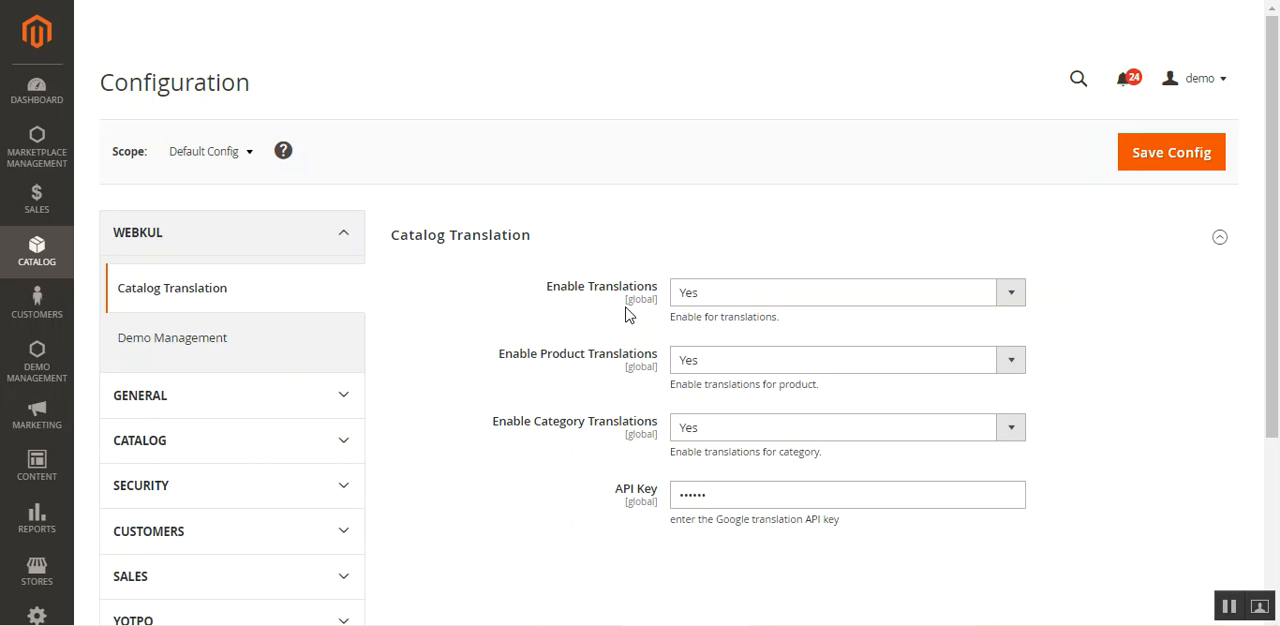
# - Review the available choices for Enable Translations, Enable Product Translations and Enable Category Translations in the Catalog Translation configuration without changing them
pyautogui.click(747, 297)
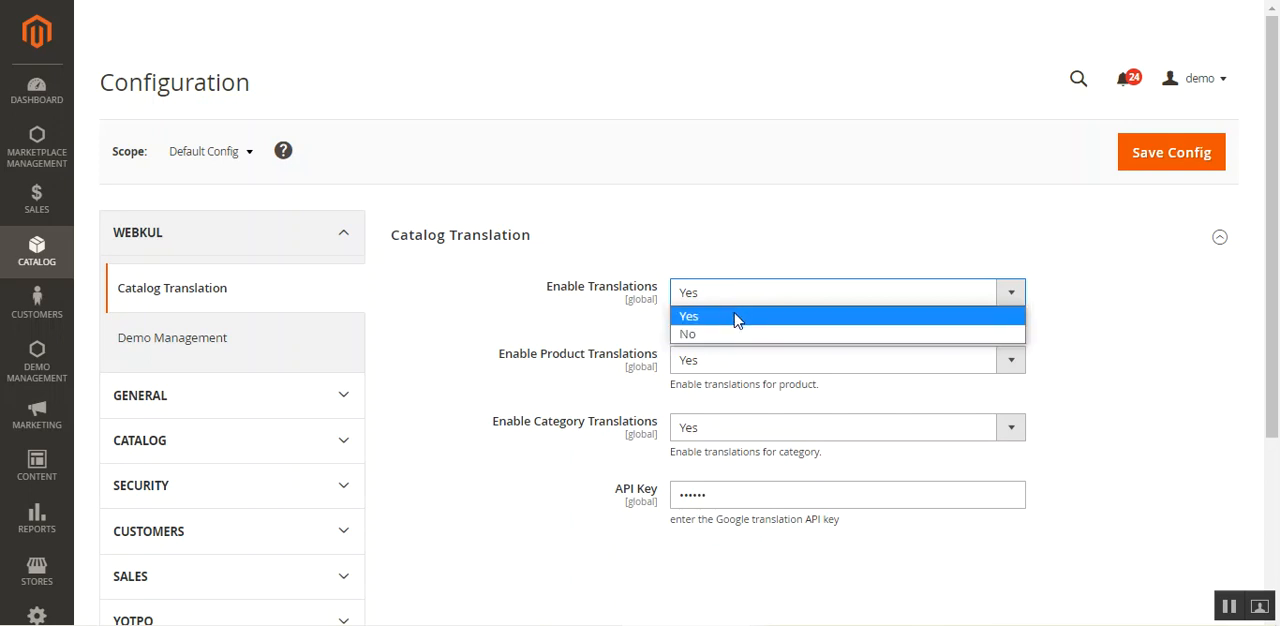
pyautogui.click(458, 321)
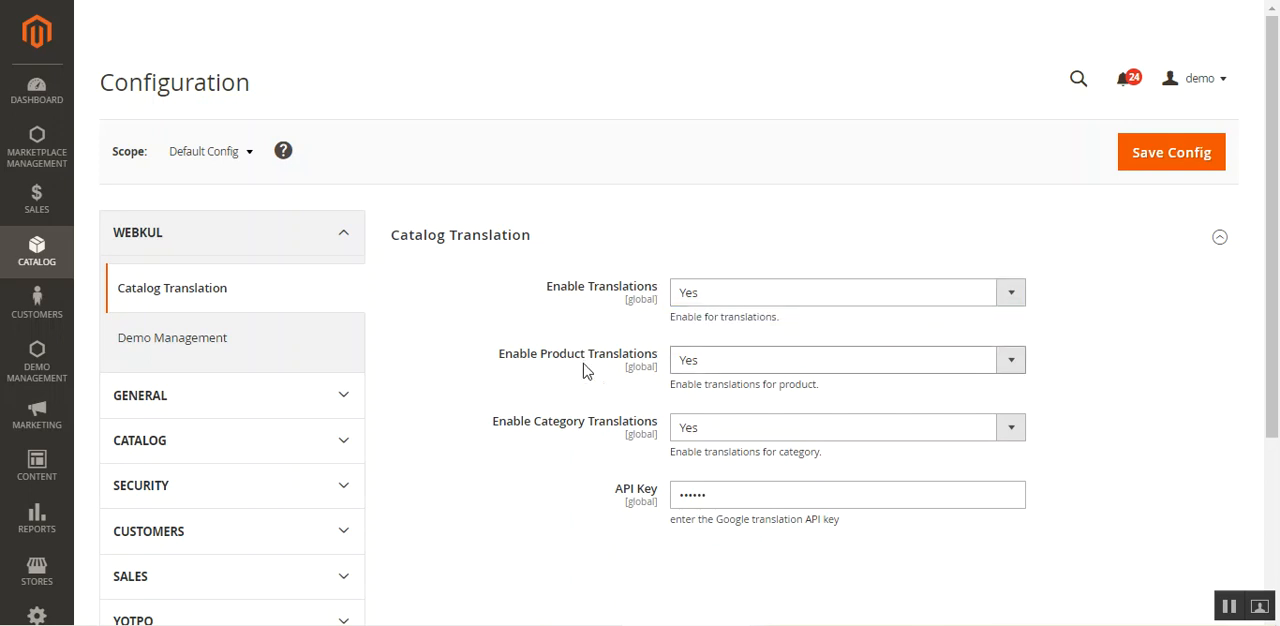
pyautogui.click(735, 373)
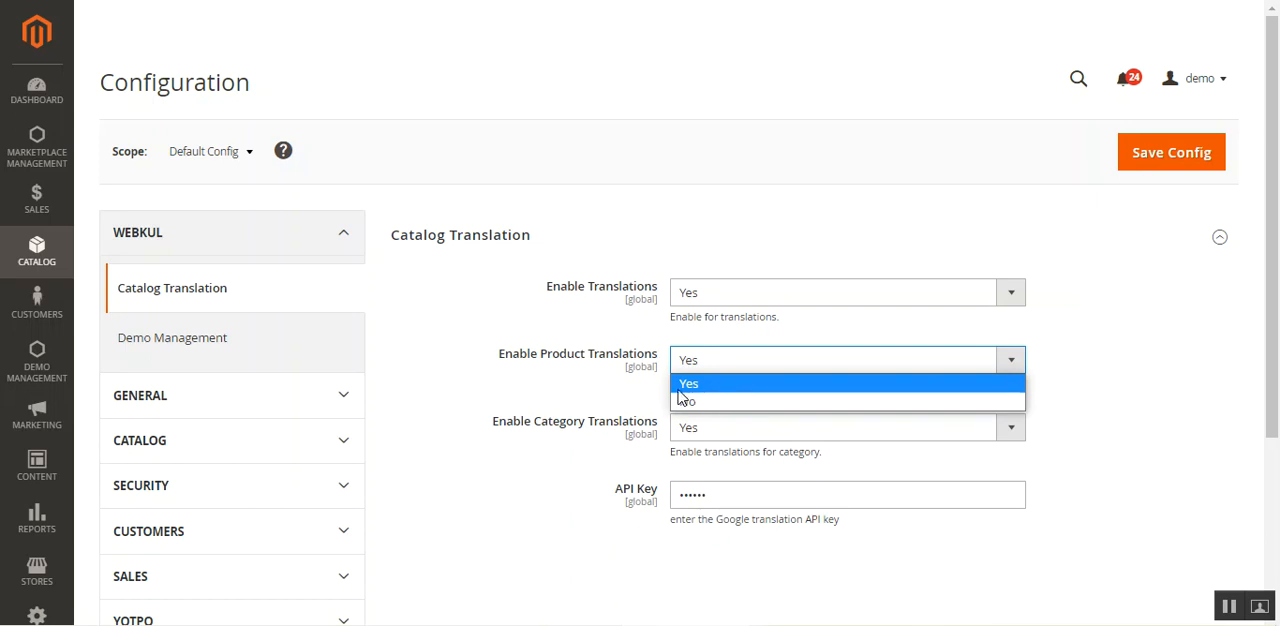
pyautogui.click(594, 386)
pyautogui.moveTo(517, 428); pyautogui.dragTo(670, 452)
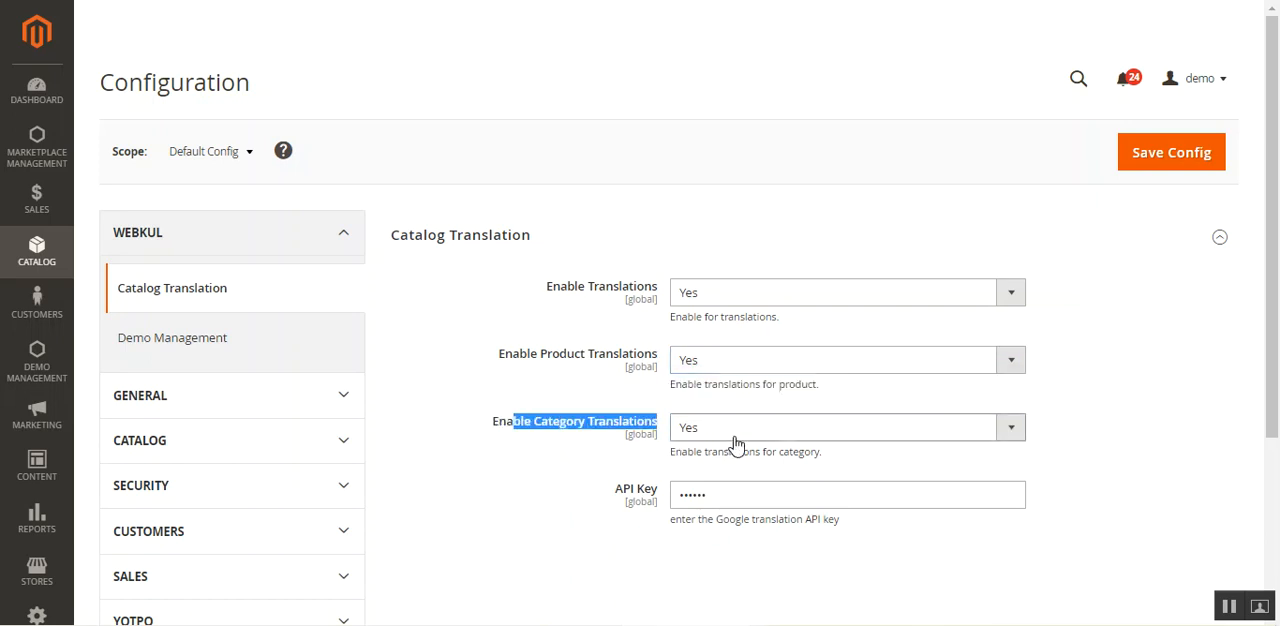
pyautogui.click(767, 432)
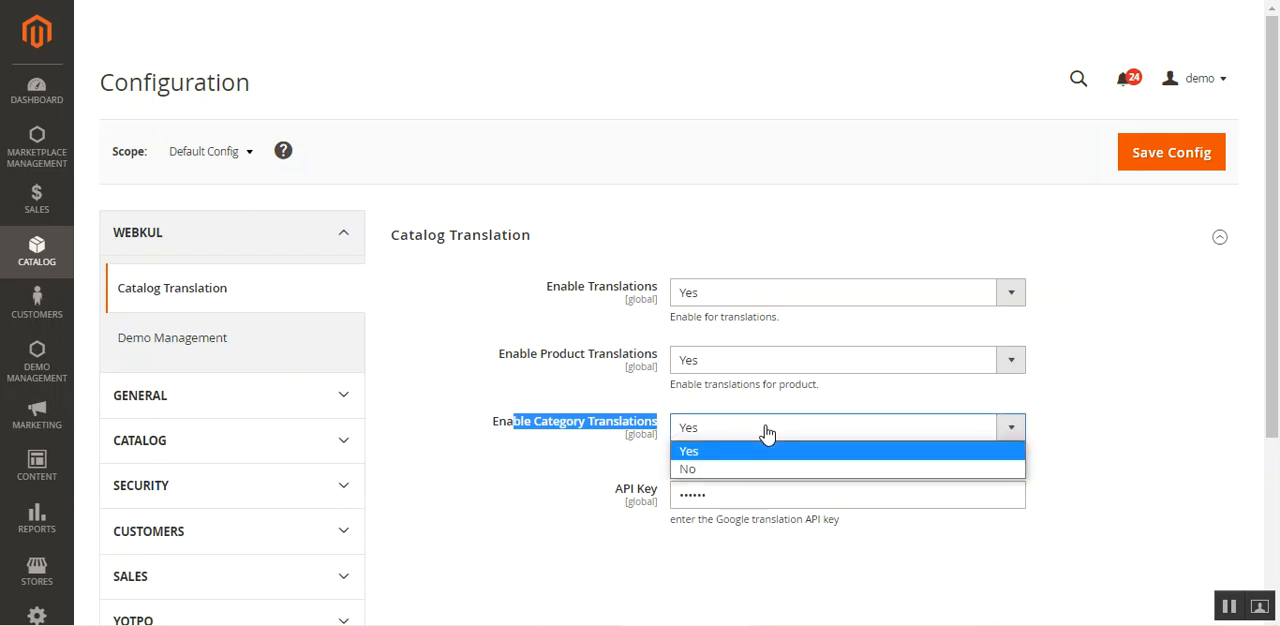
pyautogui.click(593, 455)
pyautogui.click(593, 455)
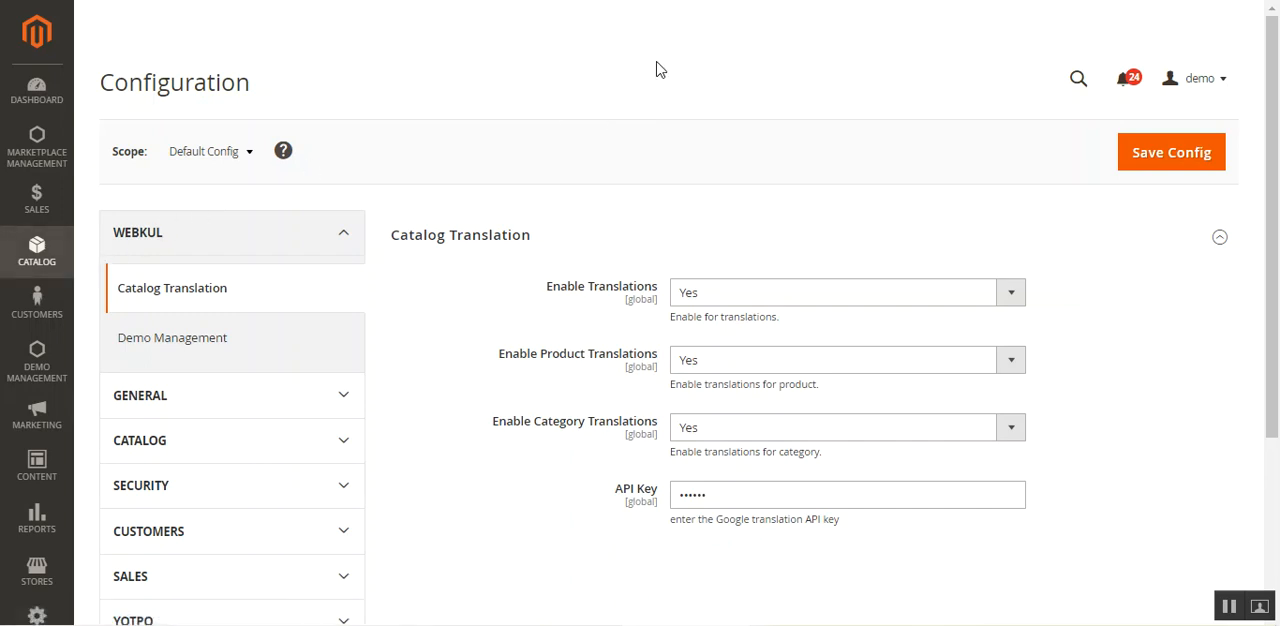
# - Go to the catalog's product list and sign in to the admin again with the prefilled credentials
pyautogui.click(34, 255)
pyautogui.click(199, 100)
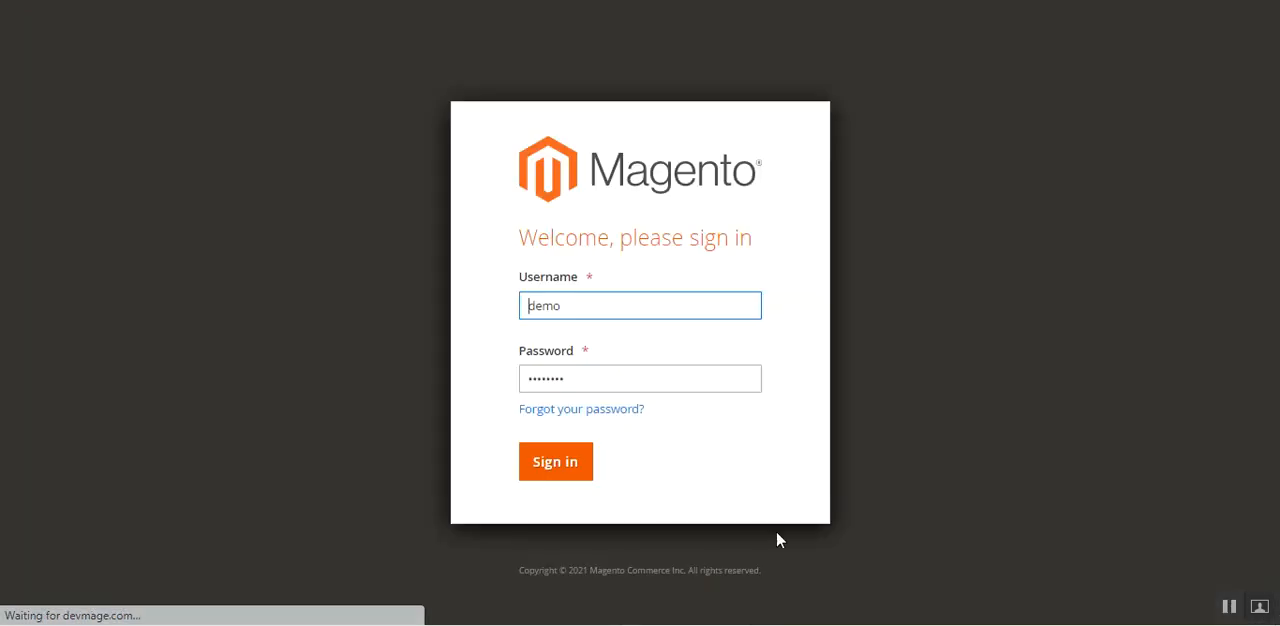
pyautogui.click(591, 456)
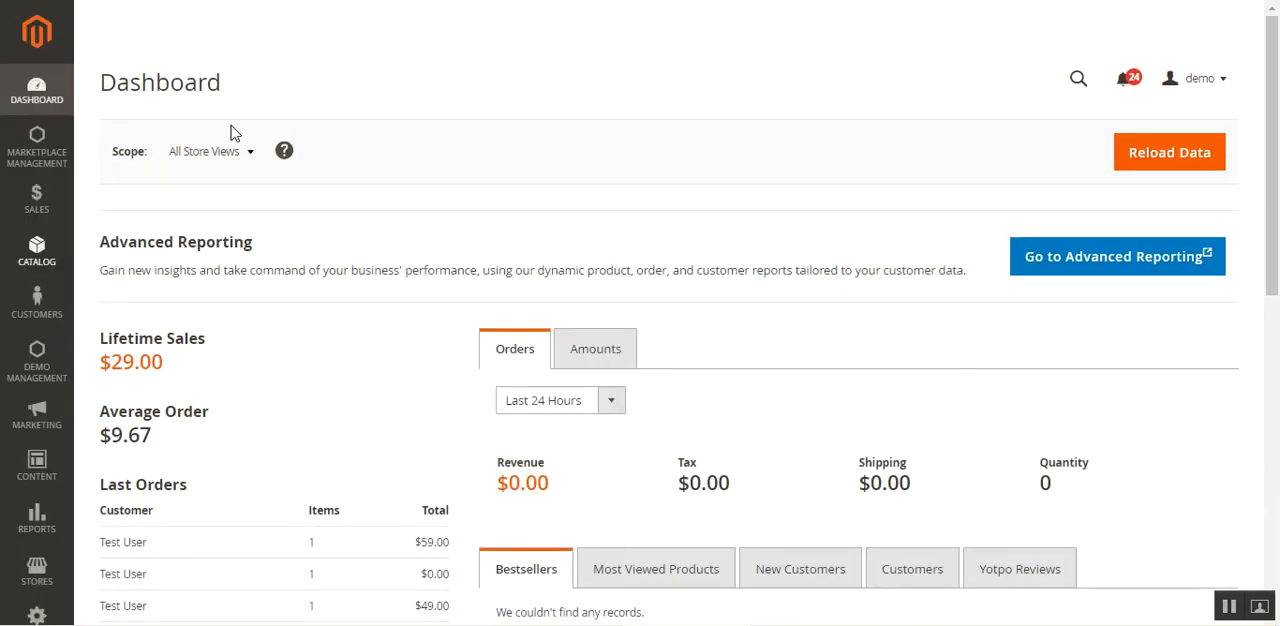
# - Open the Rival Field Messenger product for editing from the catalog's product list and dismiss the browser's password alert
pyautogui.click(30, 262)
pyautogui.click(168, 100)
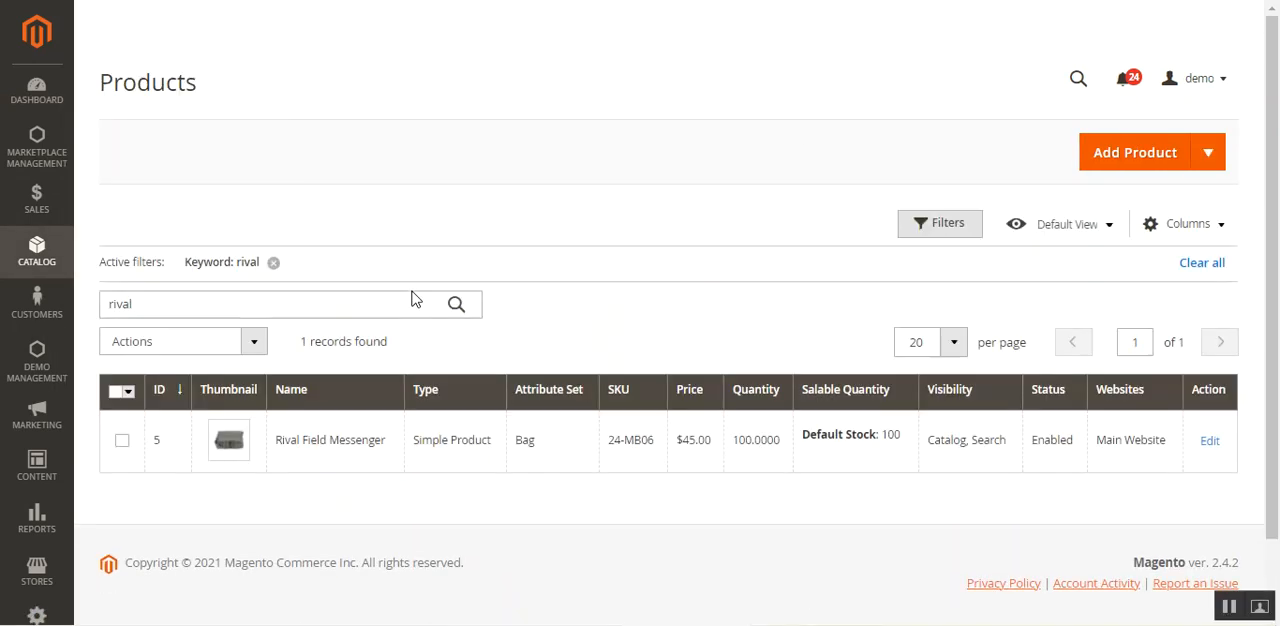
pyautogui.click(1212, 442)
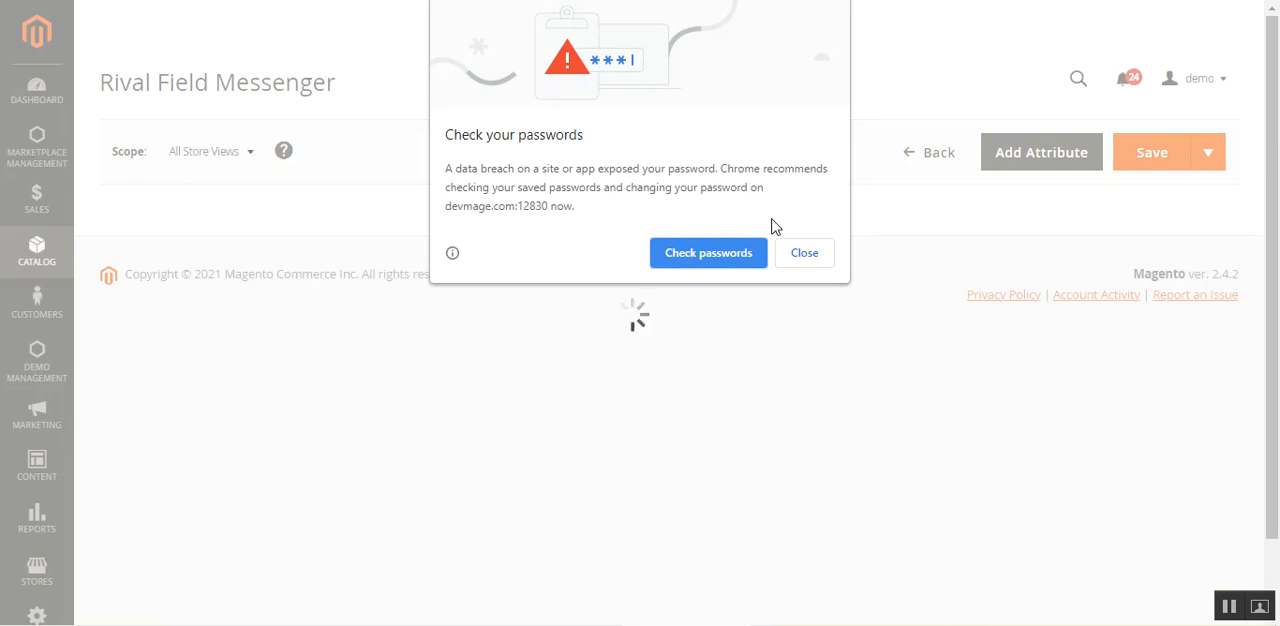
pyautogui.click(792, 253)
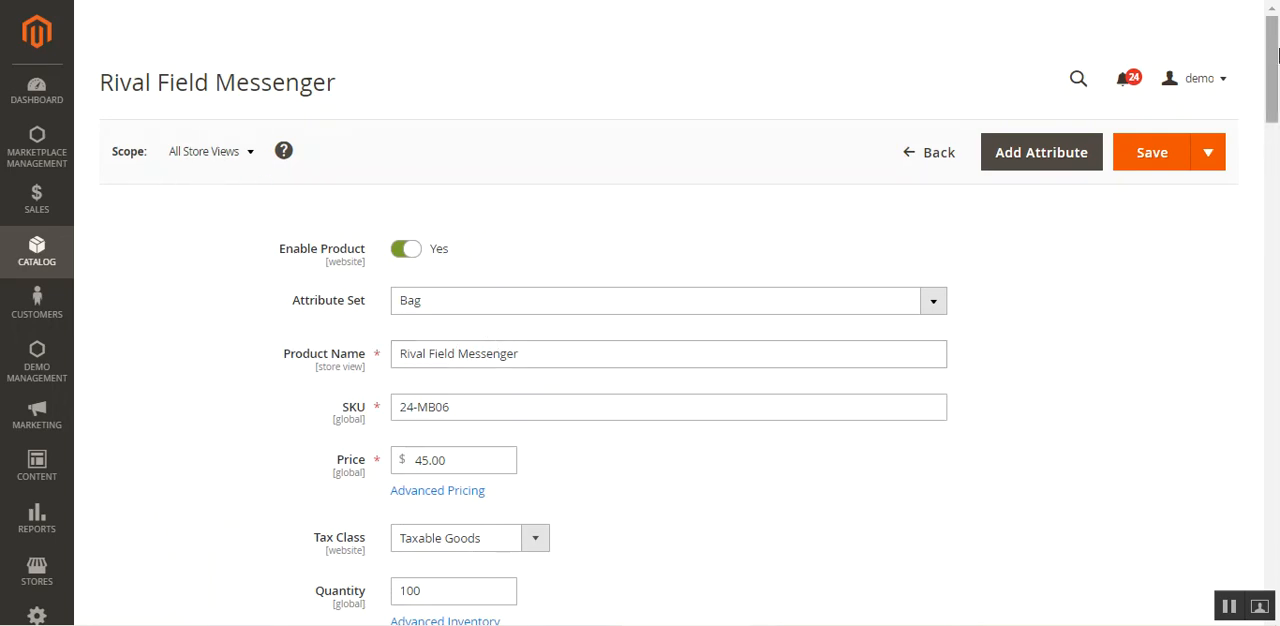
# - Review the Rival Field Messenger's categories, attributes and expanded Content section in the All Store Views scope
pyautogui.moveTo(1273, 60); pyautogui.dragTo(1270, 169)
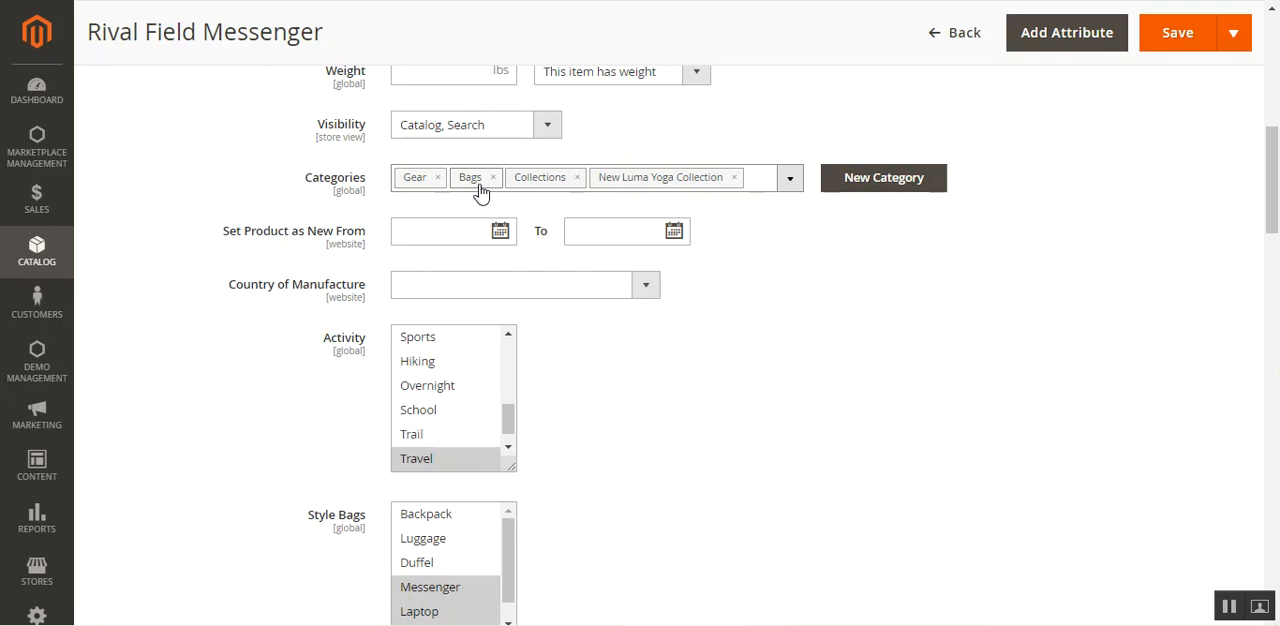
pyautogui.moveTo(1277, 95); pyautogui.dragTo(1271, 515)
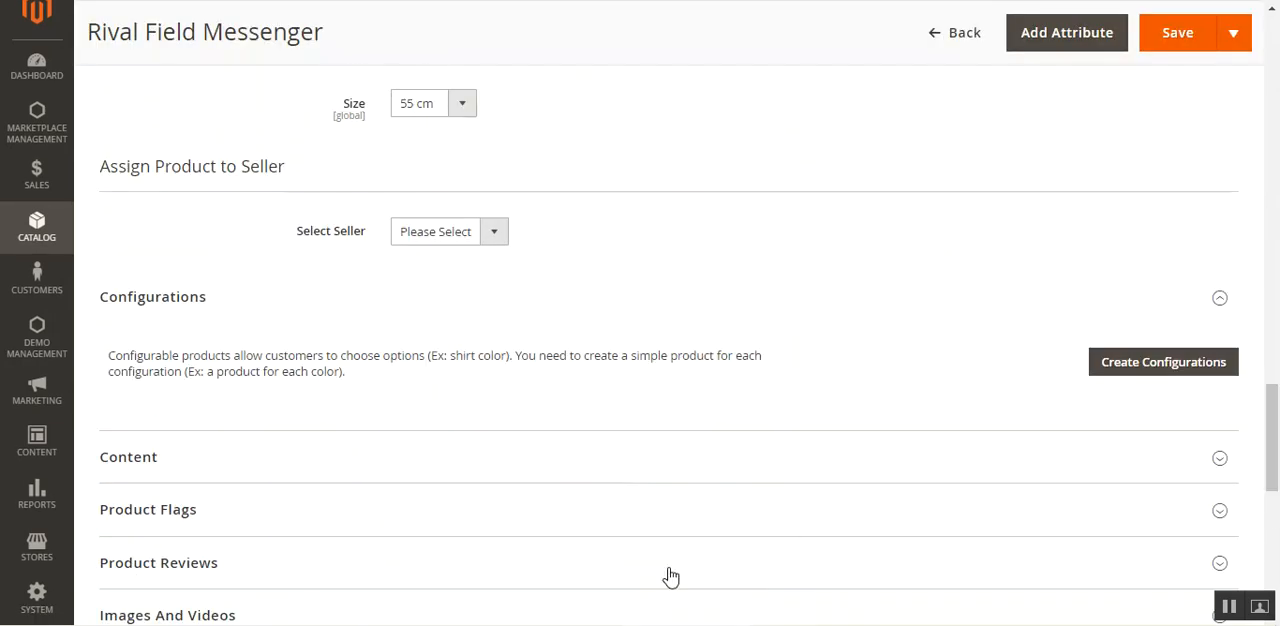
pyautogui.click(908, 470)
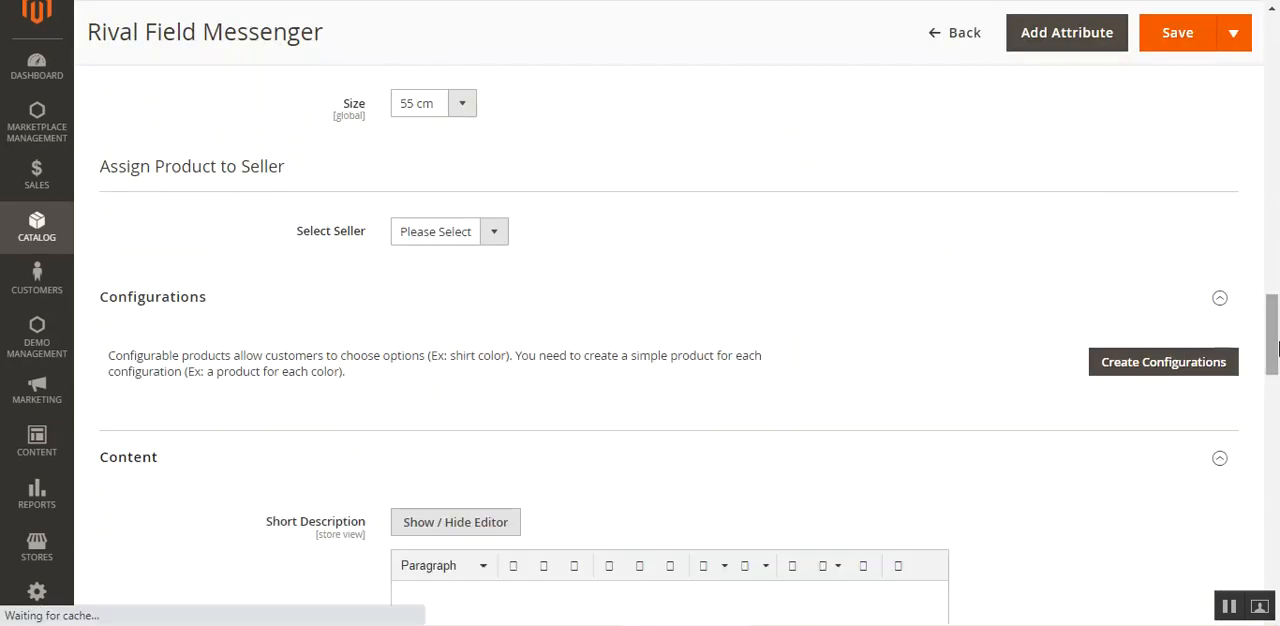
pyautogui.moveTo(1277, 347); pyautogui.dragTo(1275, 93)
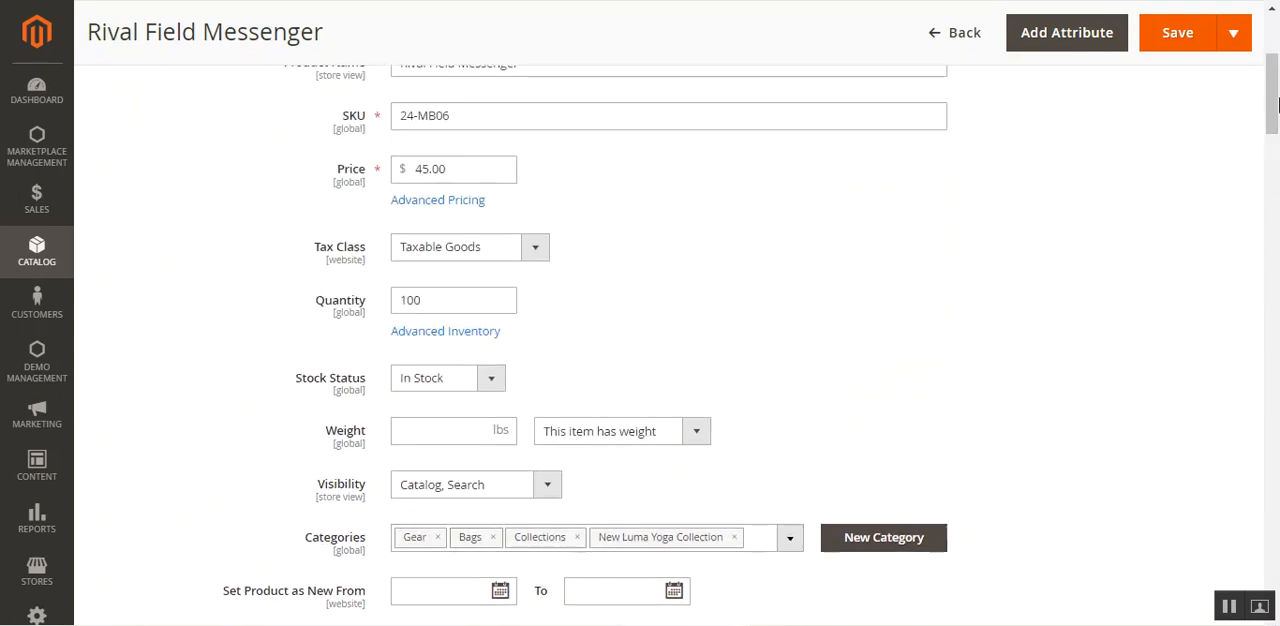
pyautogui.moveTo(1275, 91); pyautogui.dragTo(1276, 20)
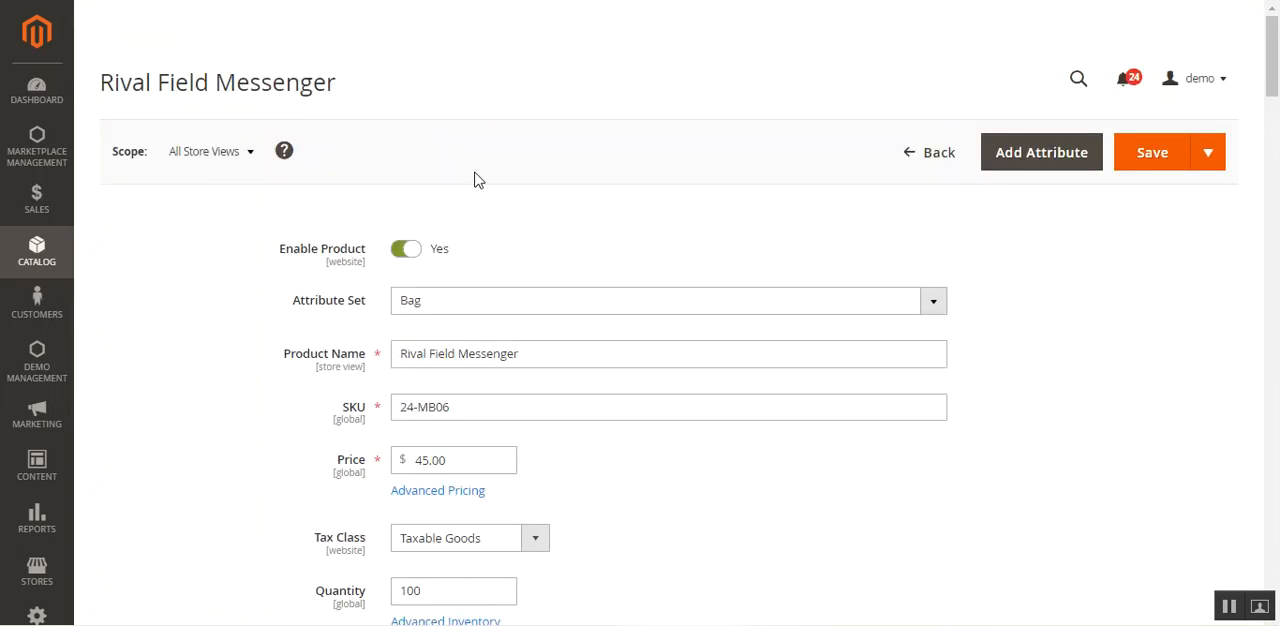
# - Switch the product's scope to Test Store View and confirm the scope change
pyautogui.click(224, 158)
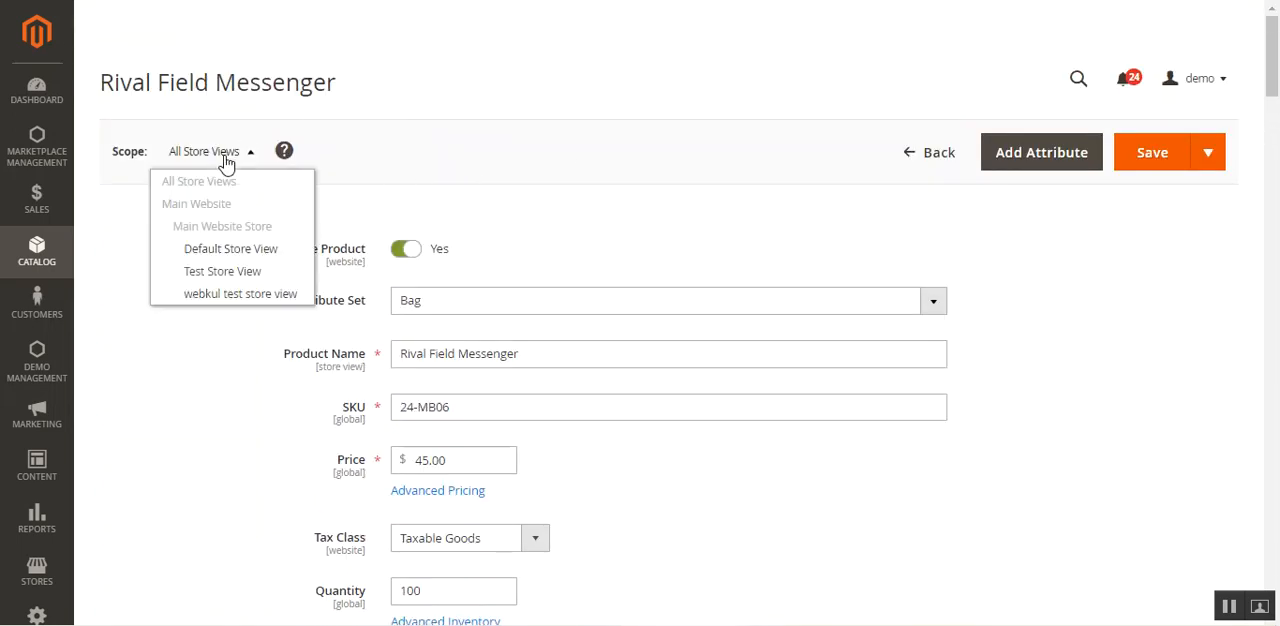
pyautogui.click(249, 279)
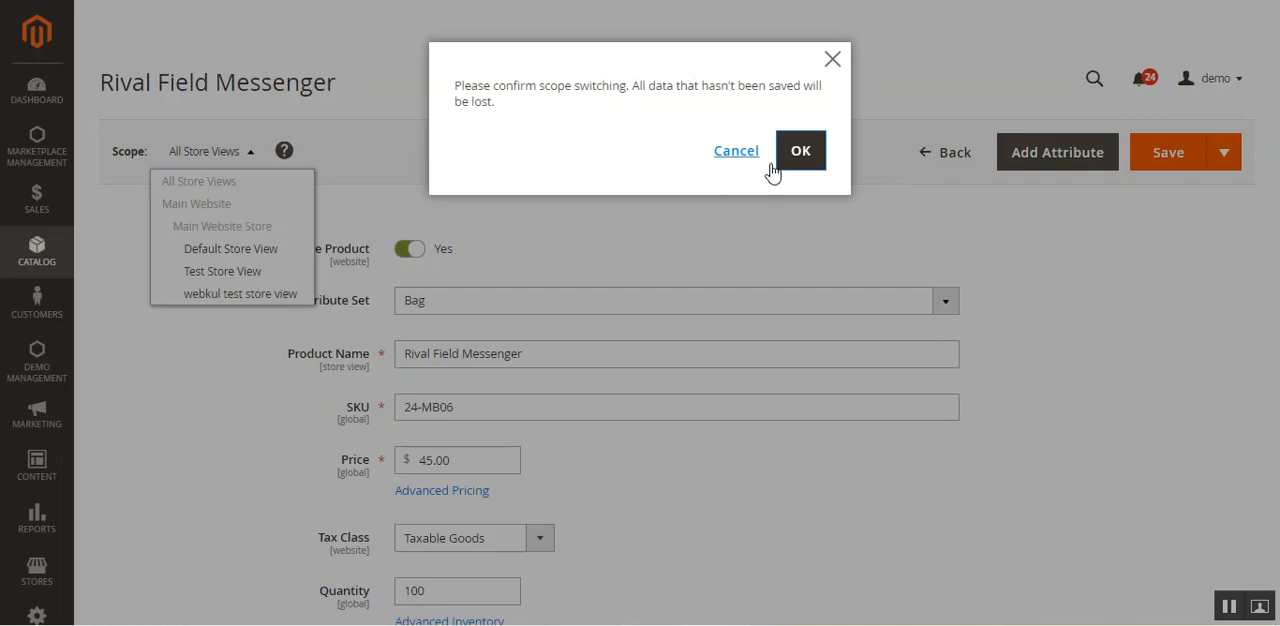
pyautogui.click(801, 152)
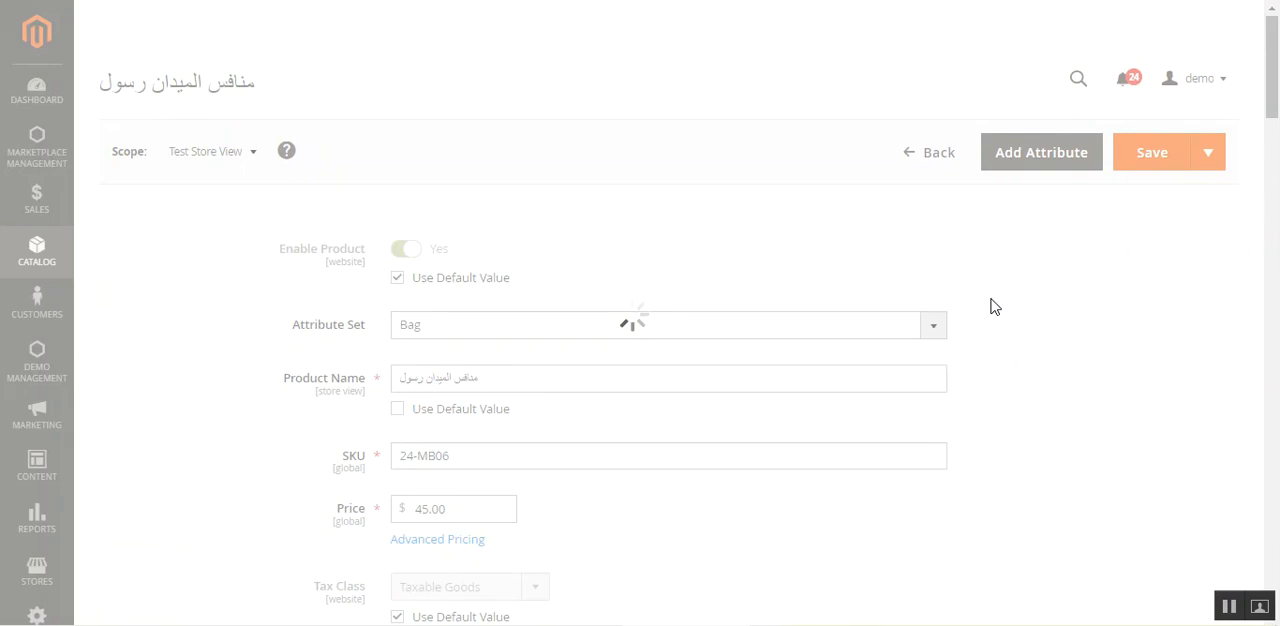
# - Review the product's categories and Content section in the Test Store View scope for translated values
pyautogui.moveTo(1272, 107); pyautogui.dragTo(1248, 221)
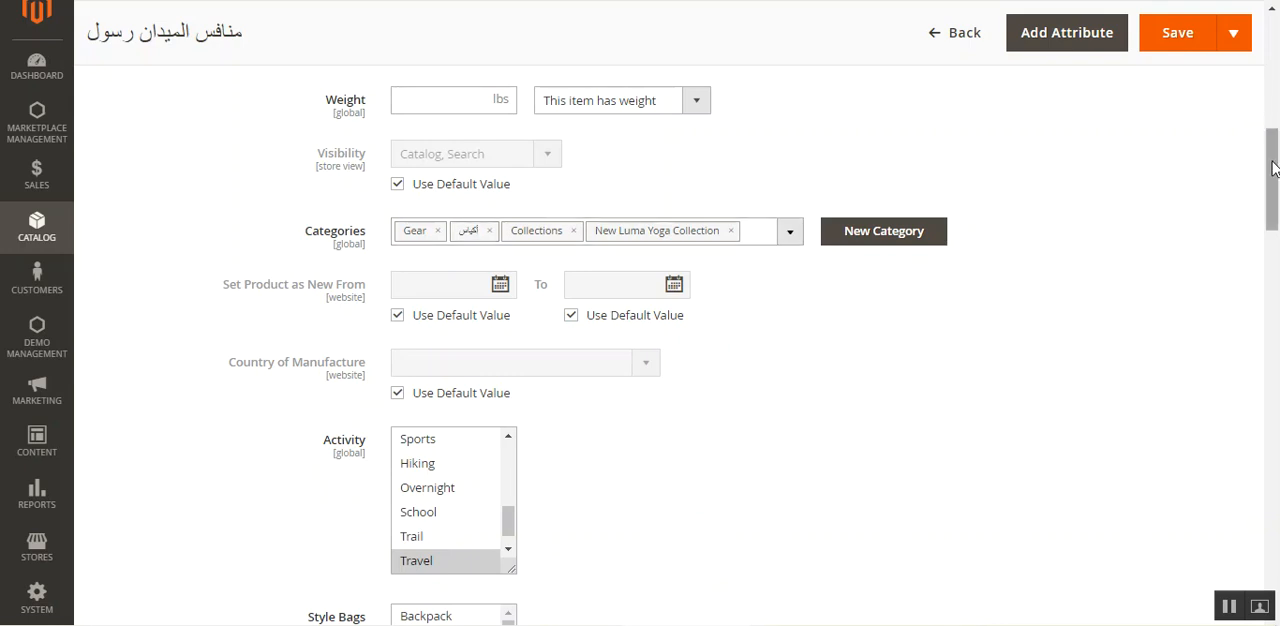
pyautogui.moveTo(1273, 168); pyautogui.dragTo(1124, 380)
pyautogui.scroll(-15, 1106, 424)
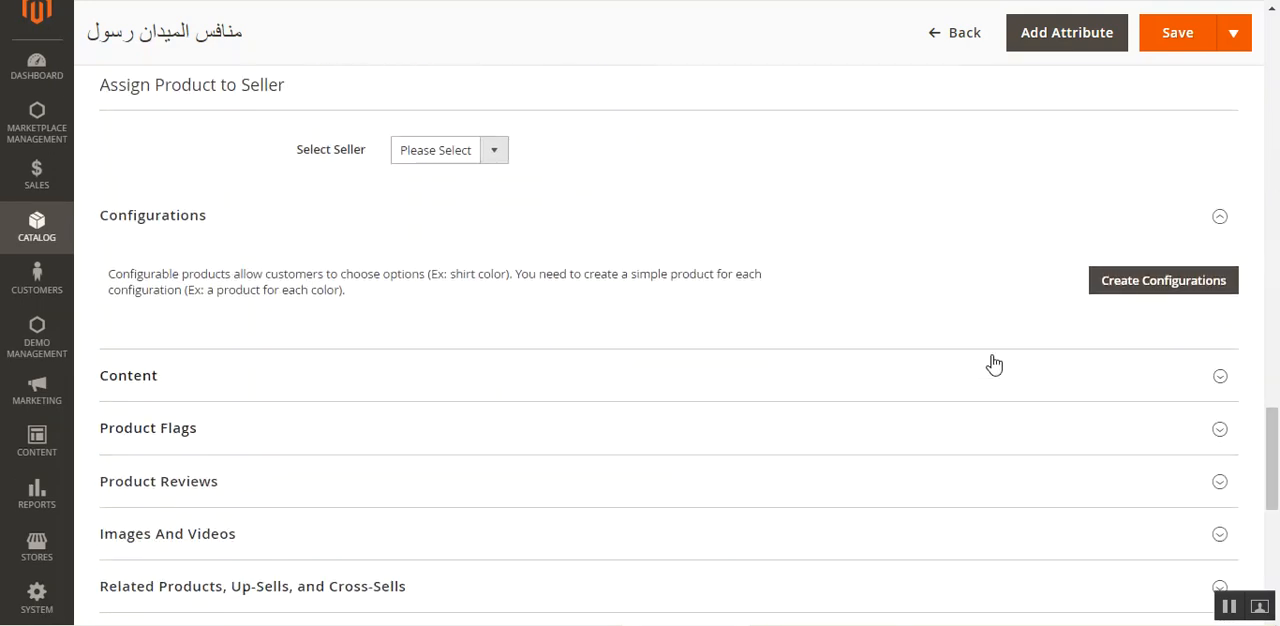
pyautogui.click(1057, 380)
pyautogui.scroll(-5, 1273, 440)
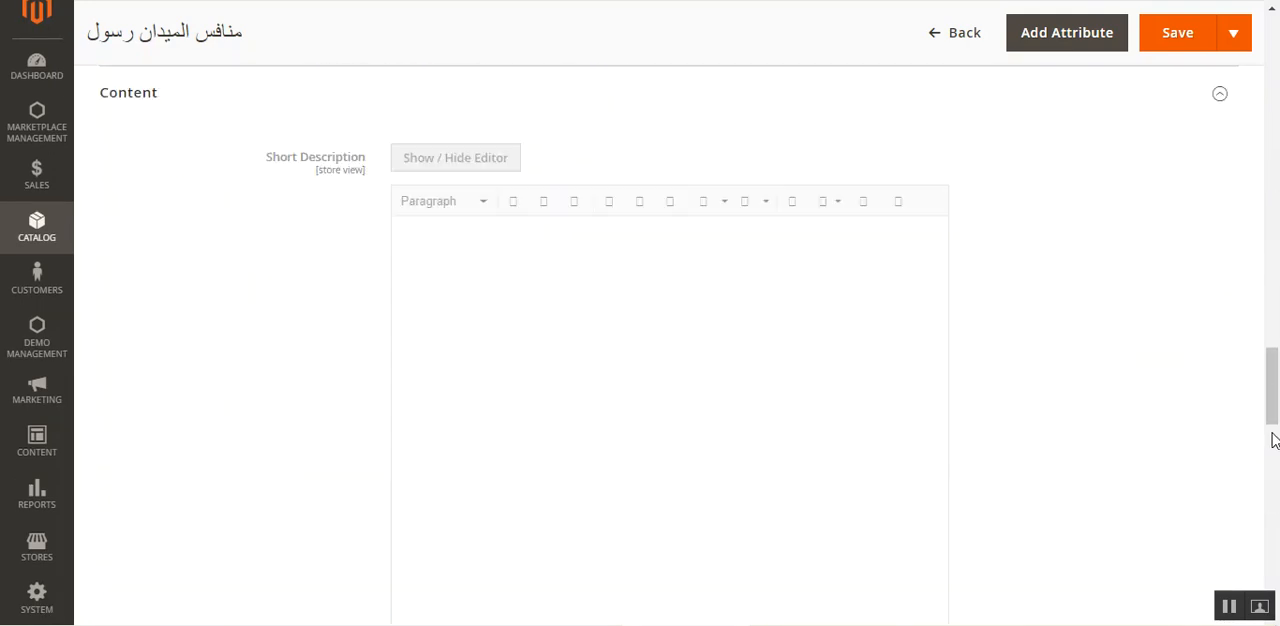
pyautogui.moveTo(1273, 458); pyautogui.dragTo(1276, 88)
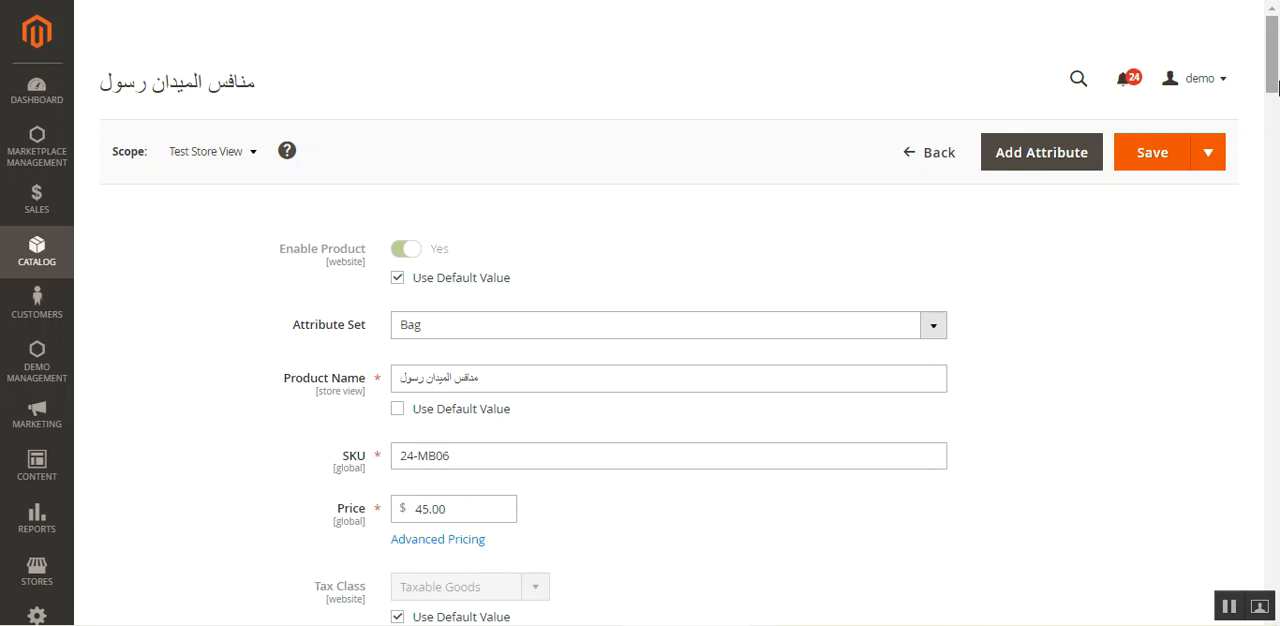
# - Open the Bags subcategory under Gear for editing from the catalog's category tree
pyautogui.click(52, 266)
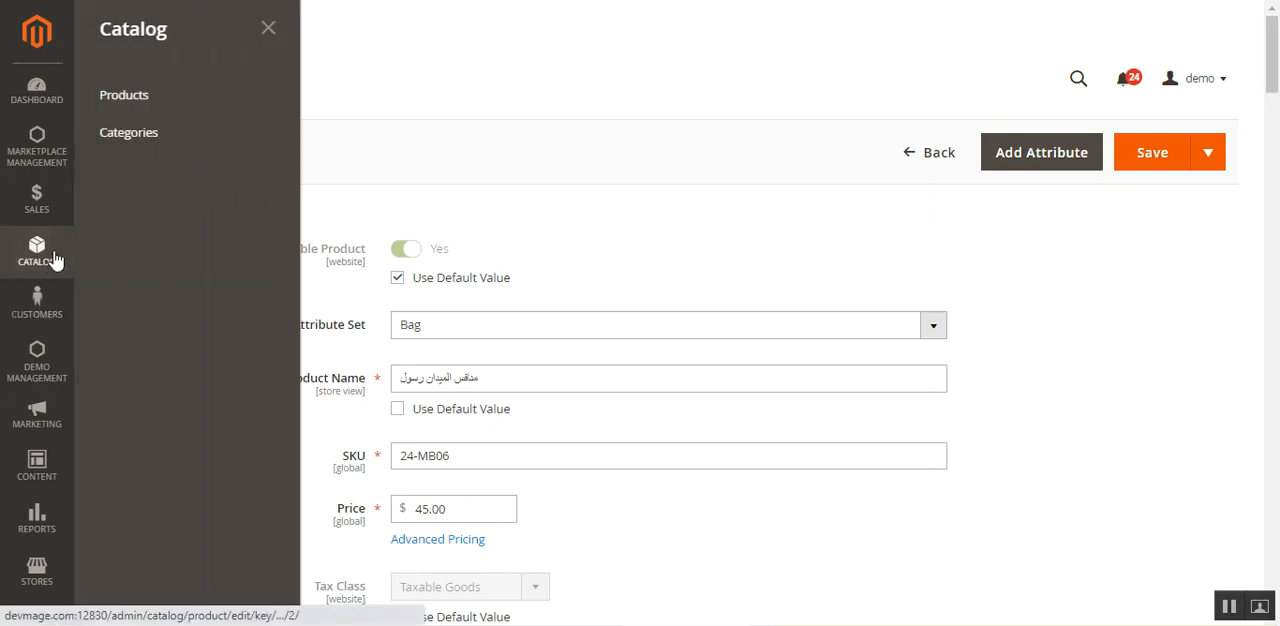
pyautogui.click(170, 132)
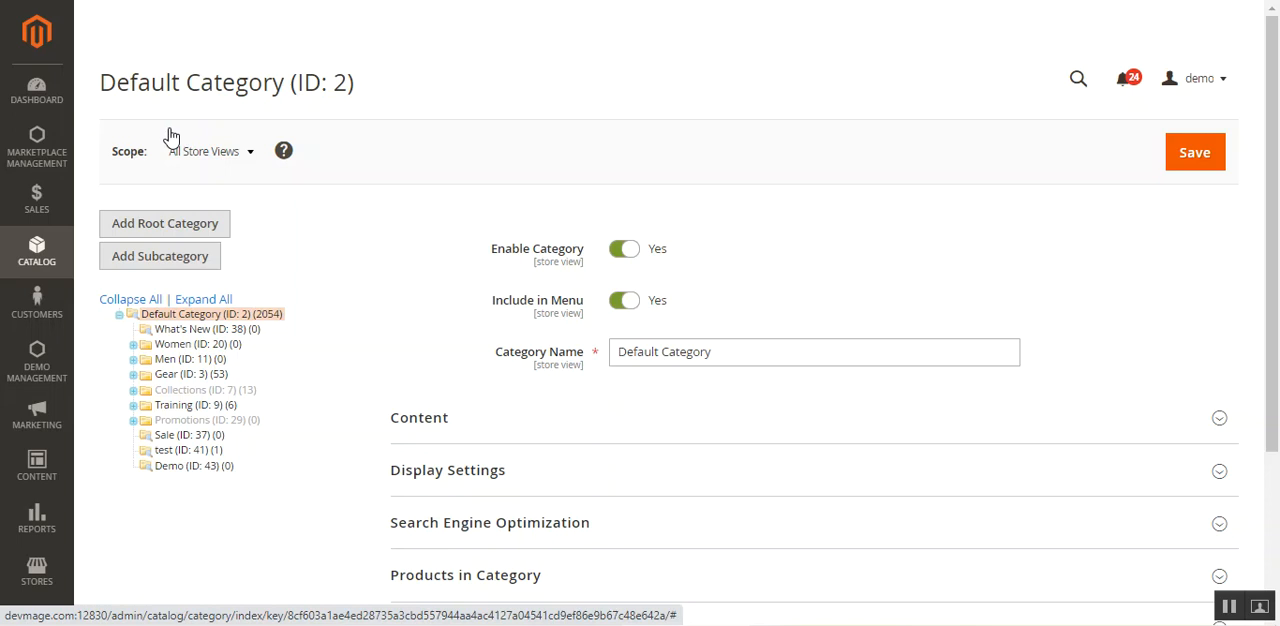
pyautogui.click(134, 375)
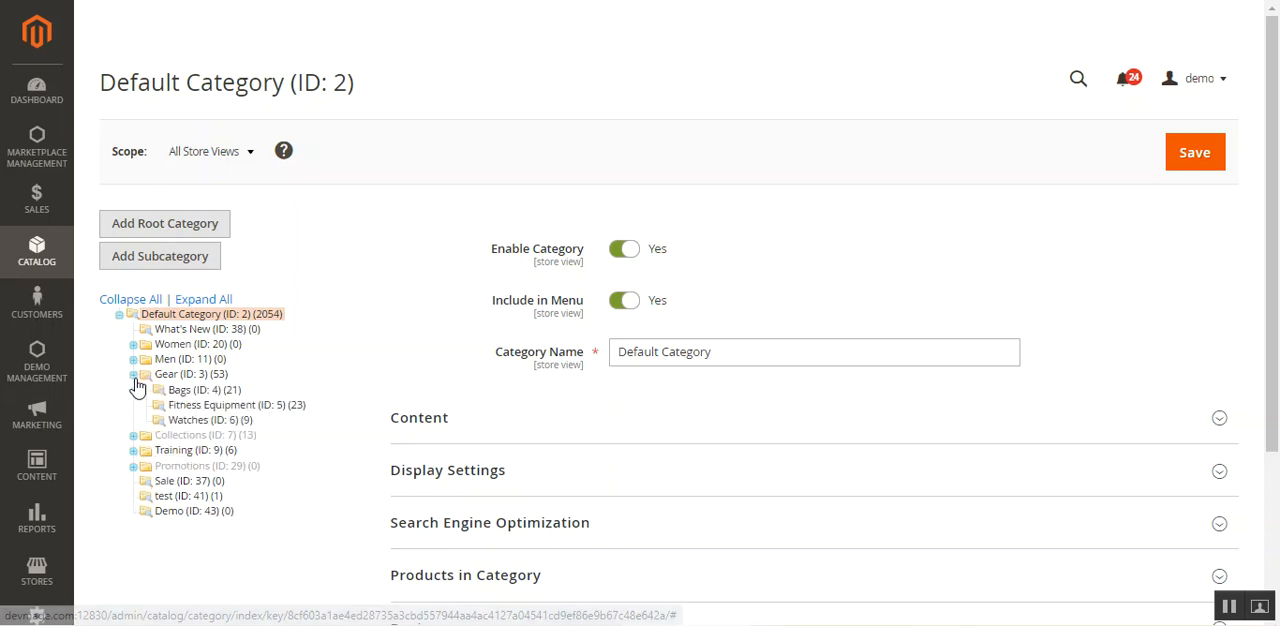
pyautogui.click(210, 392)
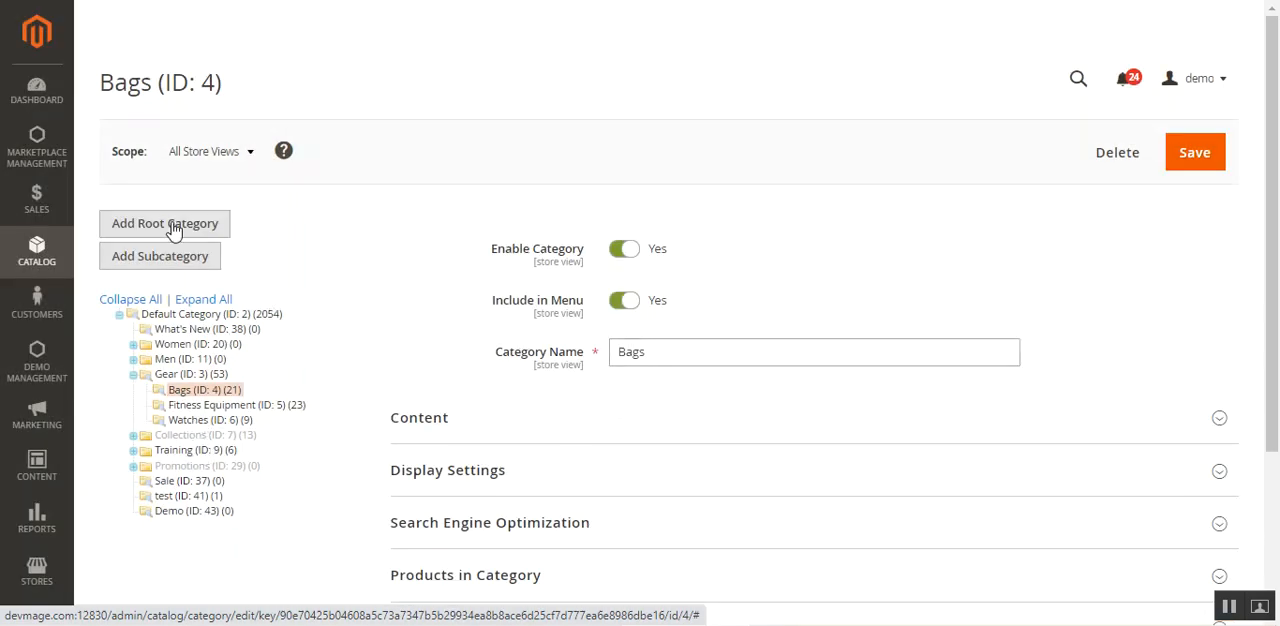
# - Switch the Bags category's scope to Test Store View and confirm the scope change
pyautogui.click(227, 158)
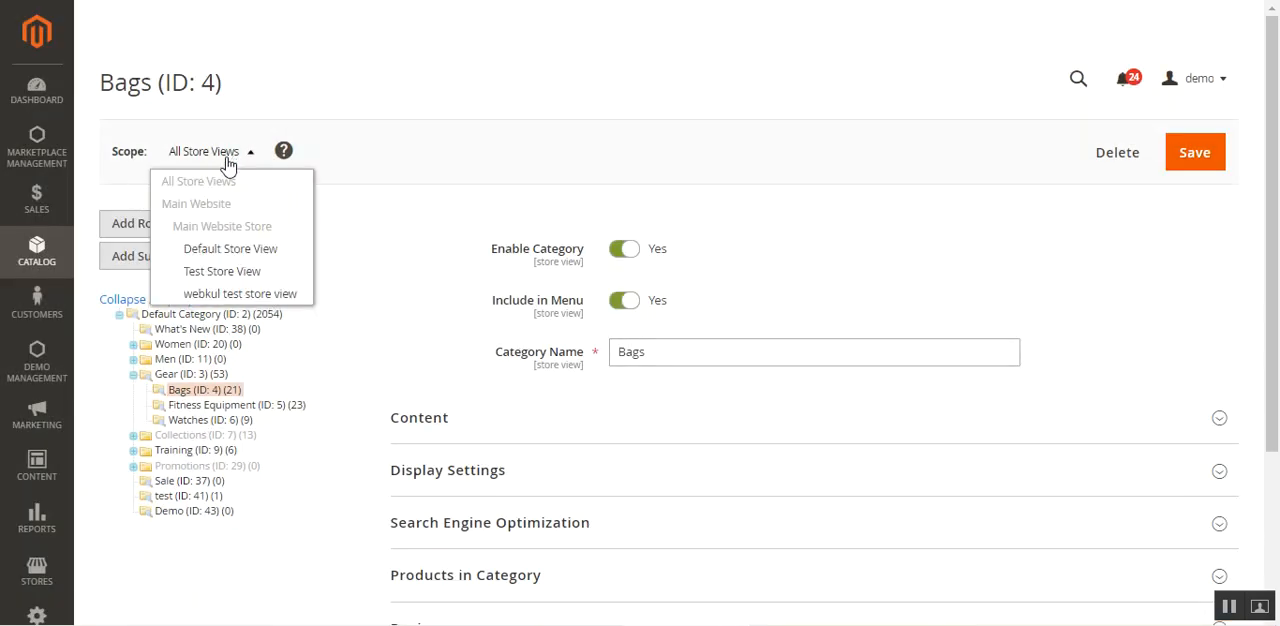
pyautogui.click(238, 274)
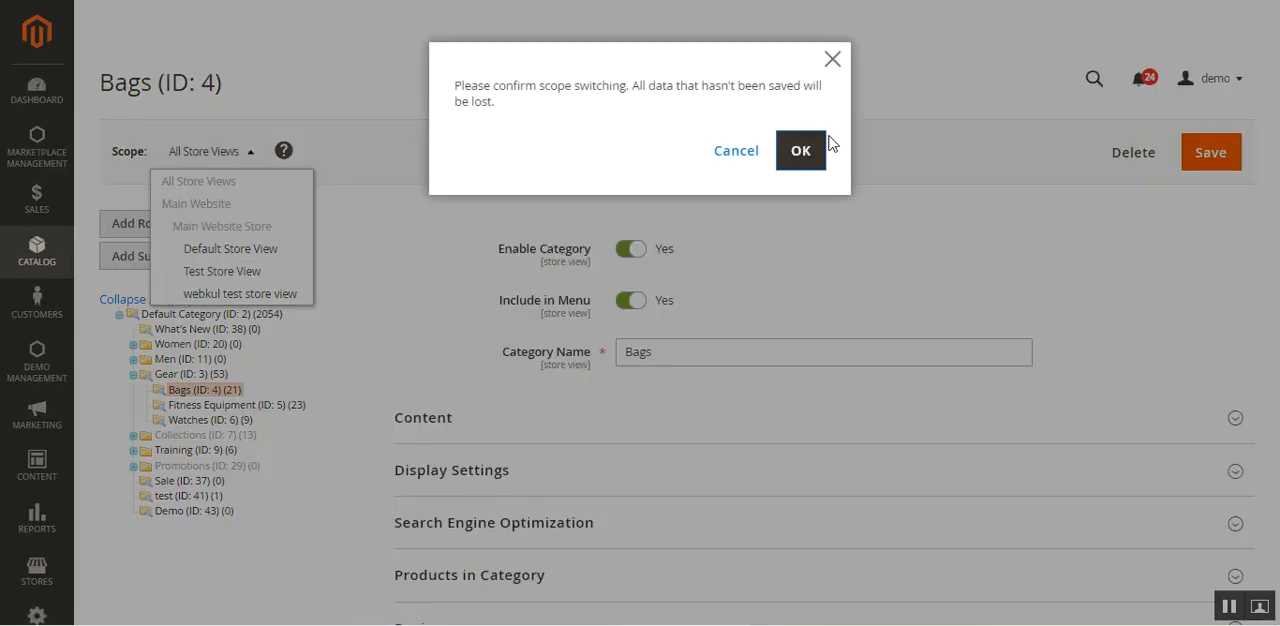
pyautogui.click(782, 168)
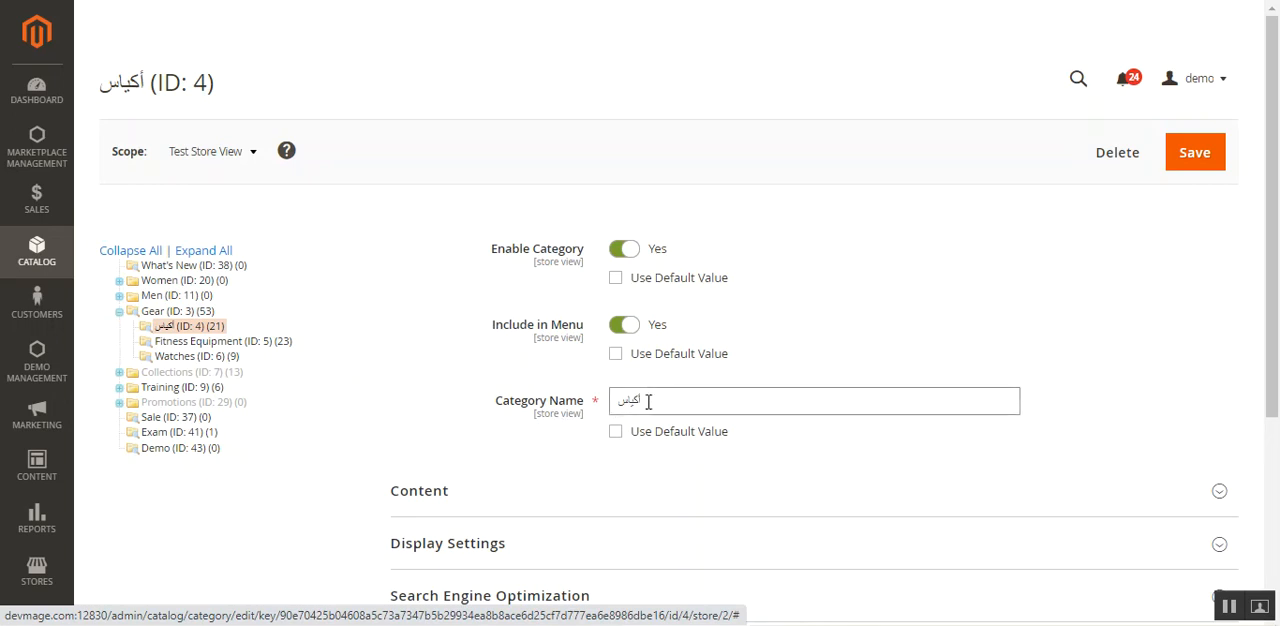
# - Review the Bags category's name and Content section in the Test Store View scope, collapsing the section when done
pyautogui.moveTo(1278, 290); pyautogui.dragTo(1278, 384)
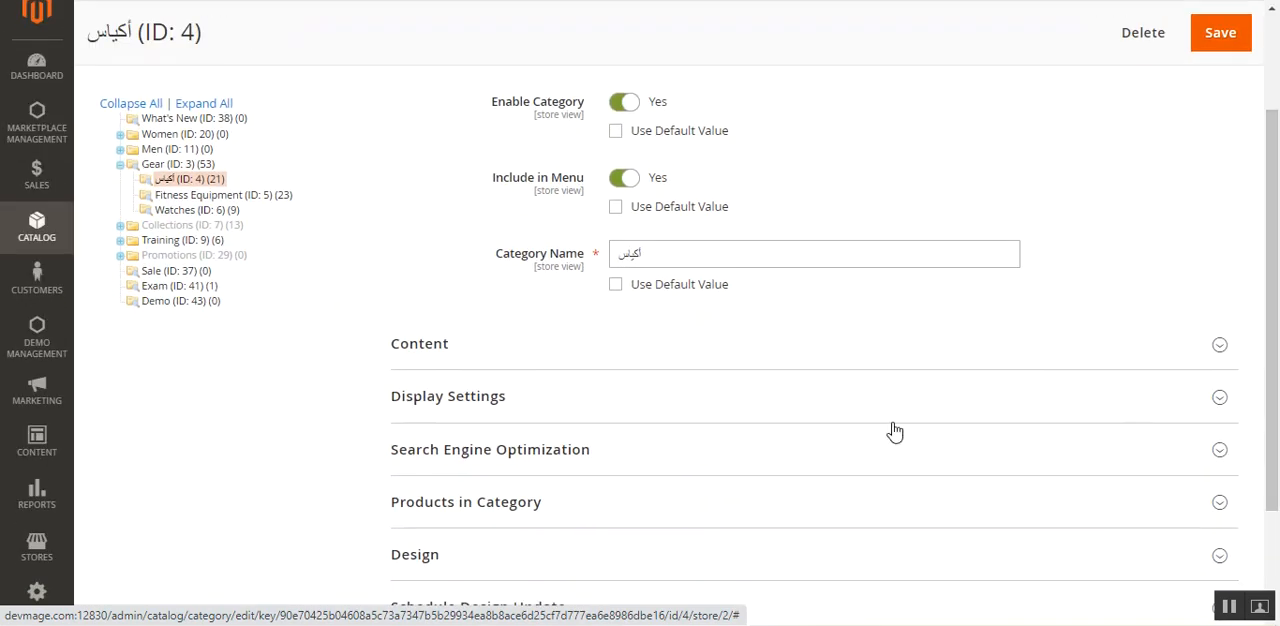
pyautogui.click(545, 360)
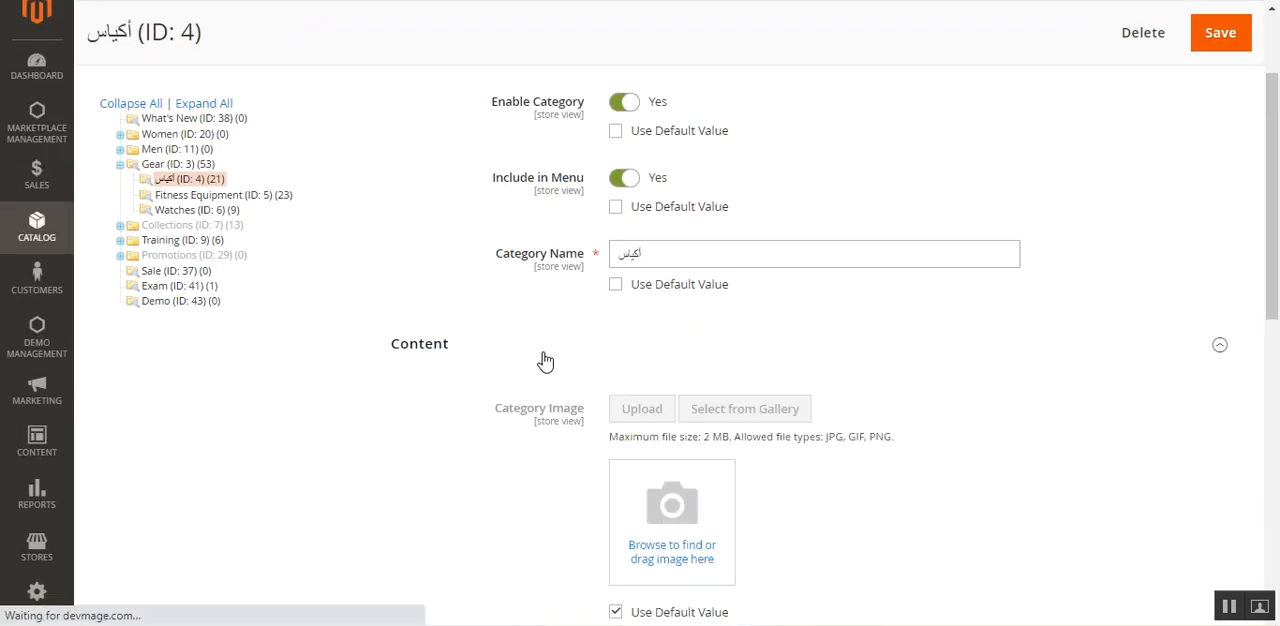
pyautogui.click(529, 360)
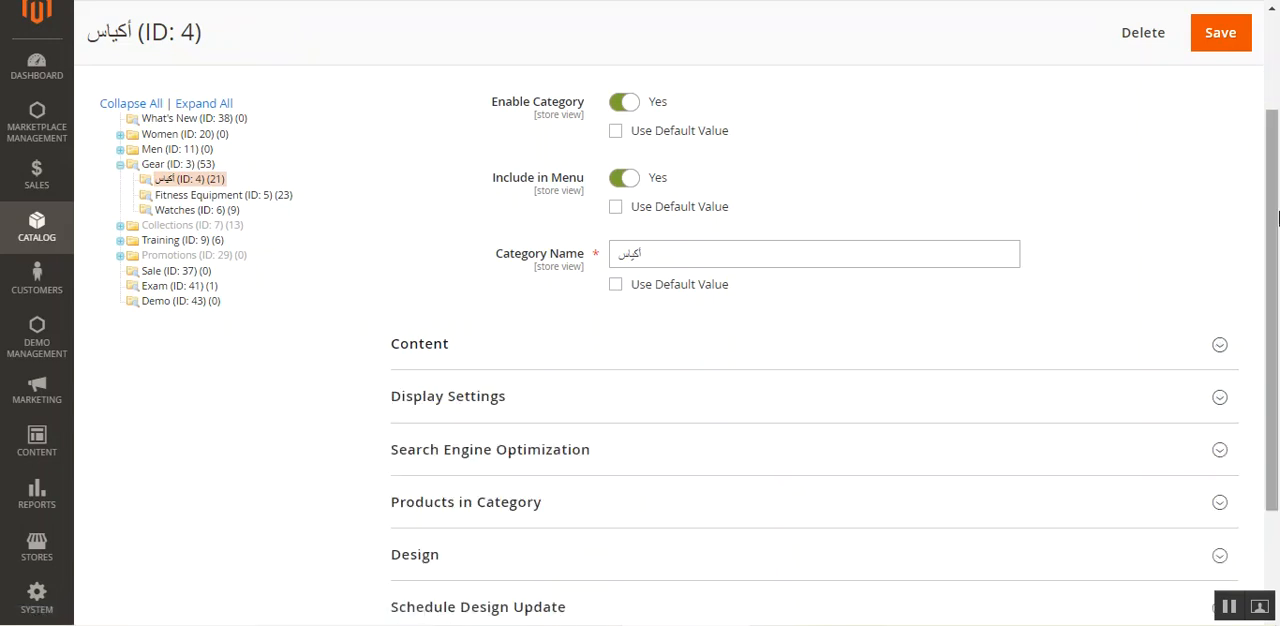
pyautogui.click(1272, 105)
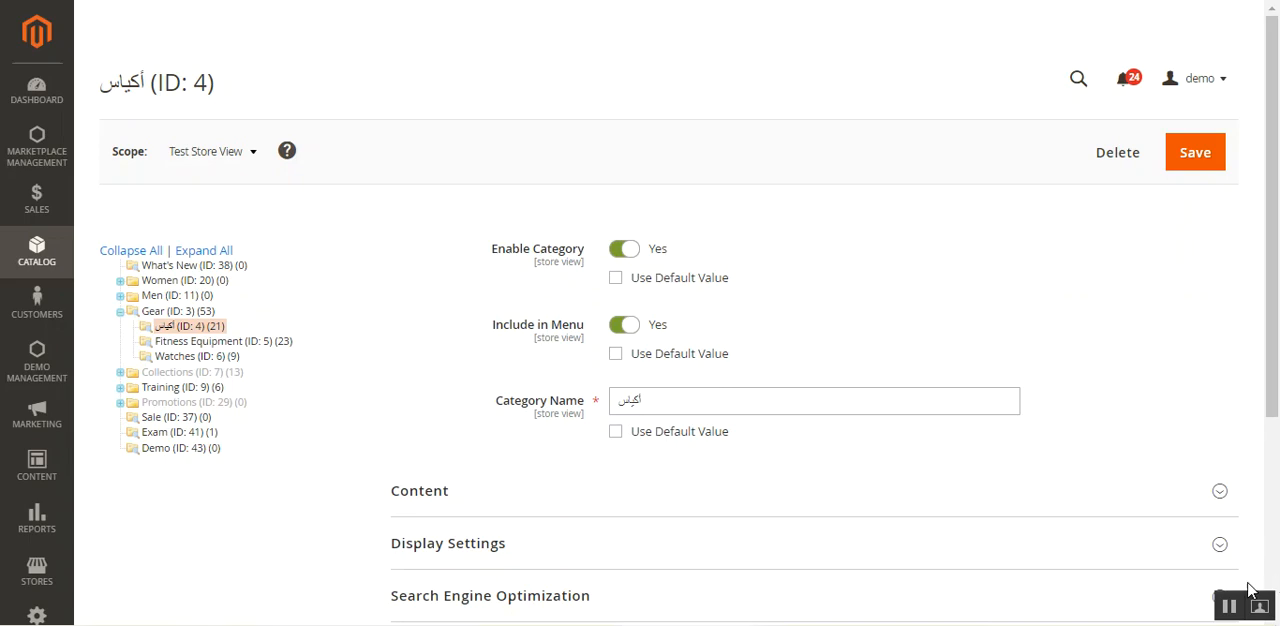
# - Review the blog's commands for translating existing categories and products, and inspect the Crown Summit backpack's Arabic details on the storefront
pyautogui.click(1230, 607)
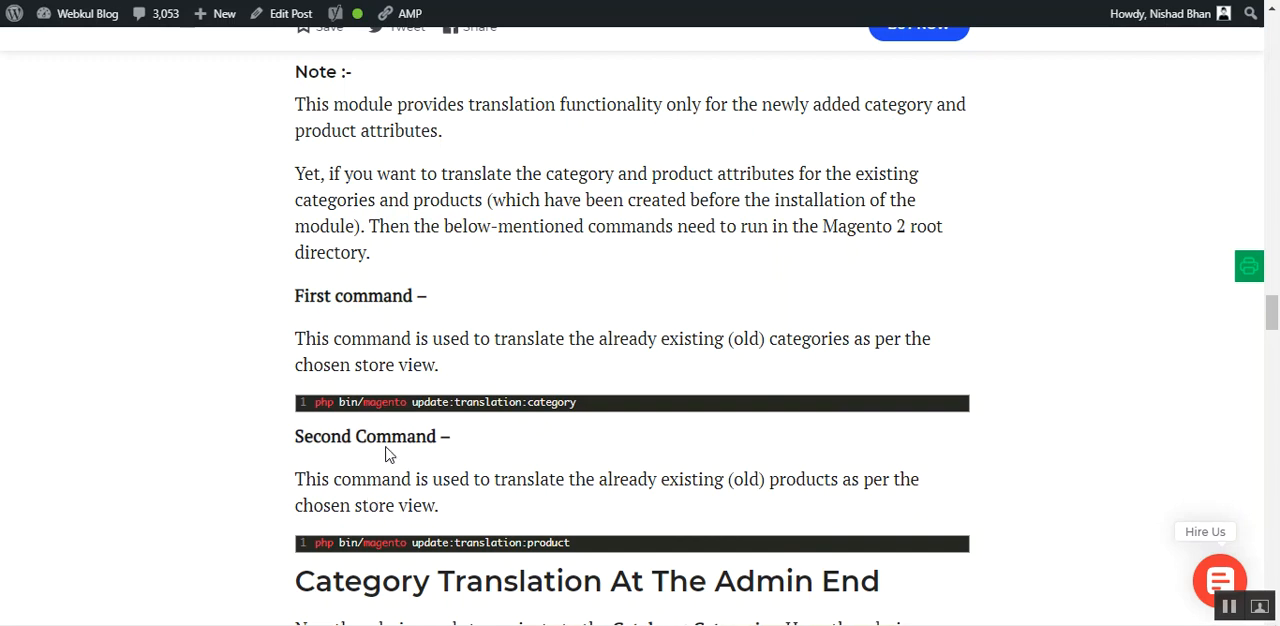
pyautogui.moveTo(455, 420)
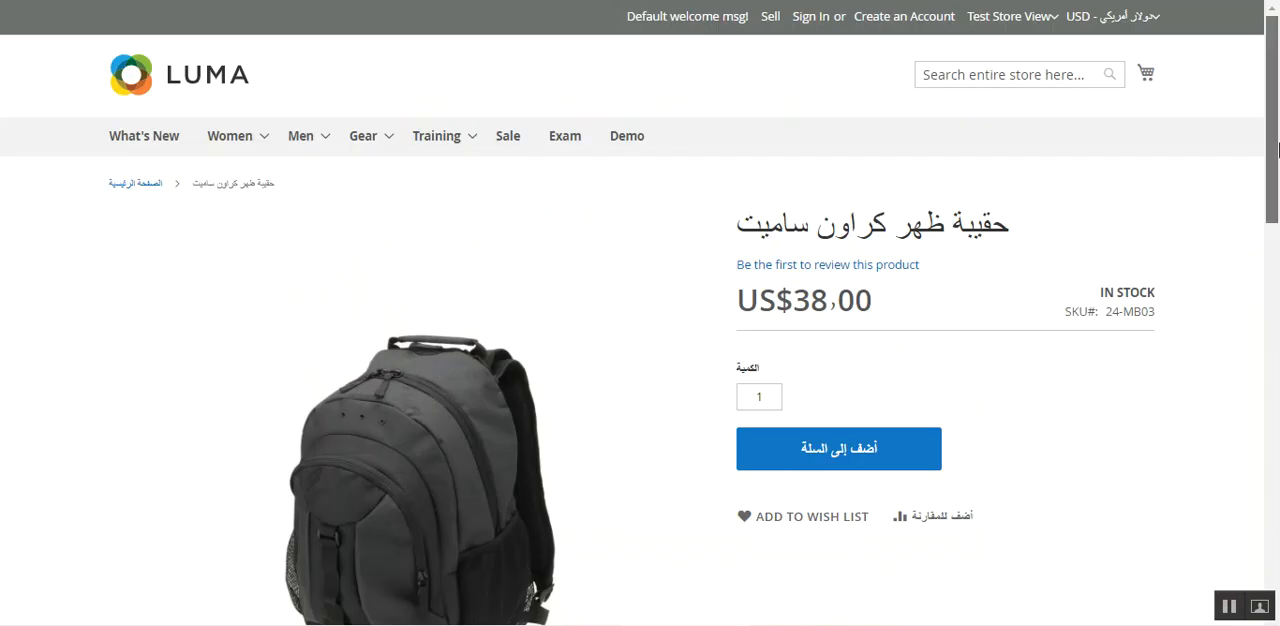
pyautogui.moveTo(1276, 183); pyautogui.dragTo(1276, 419)
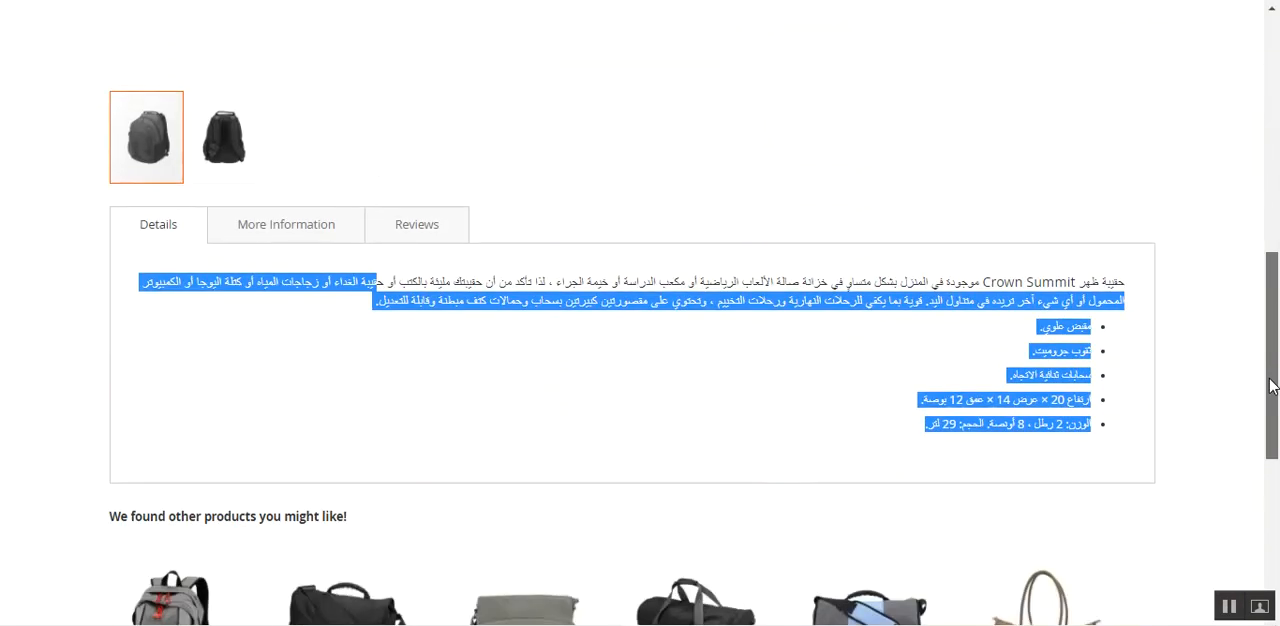
pyautogui.click(957, 327)
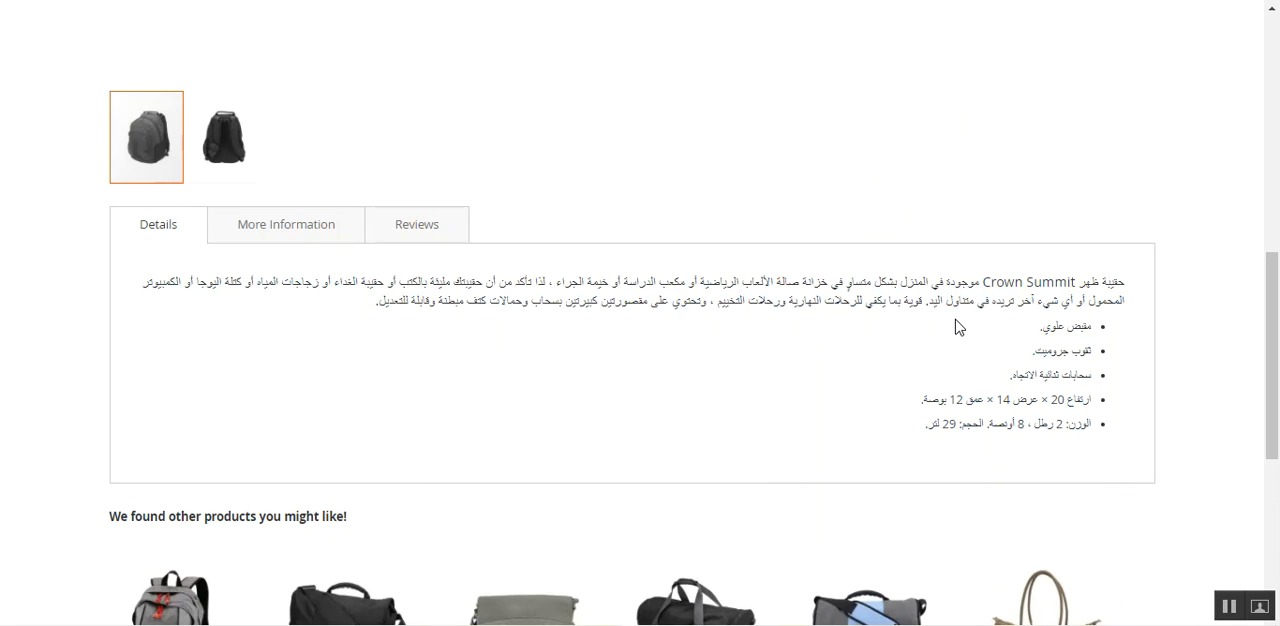